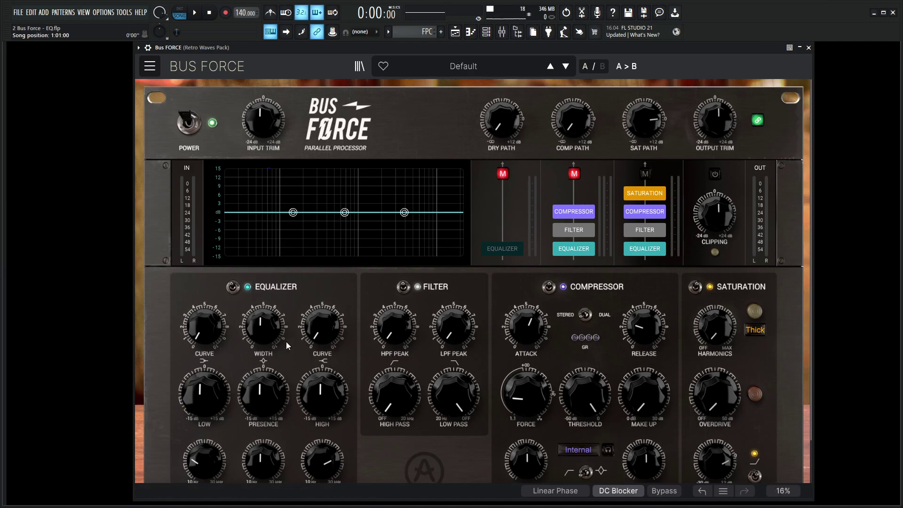
Mute the Sat path, unmute the Dry path with its EQ slot on, and set it to 0.00 dB
click(150, 66)
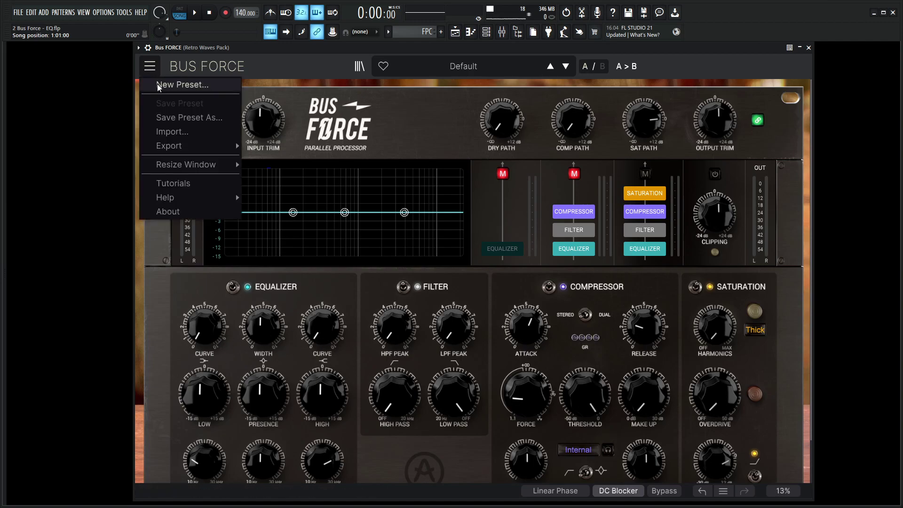
click(165, 86)
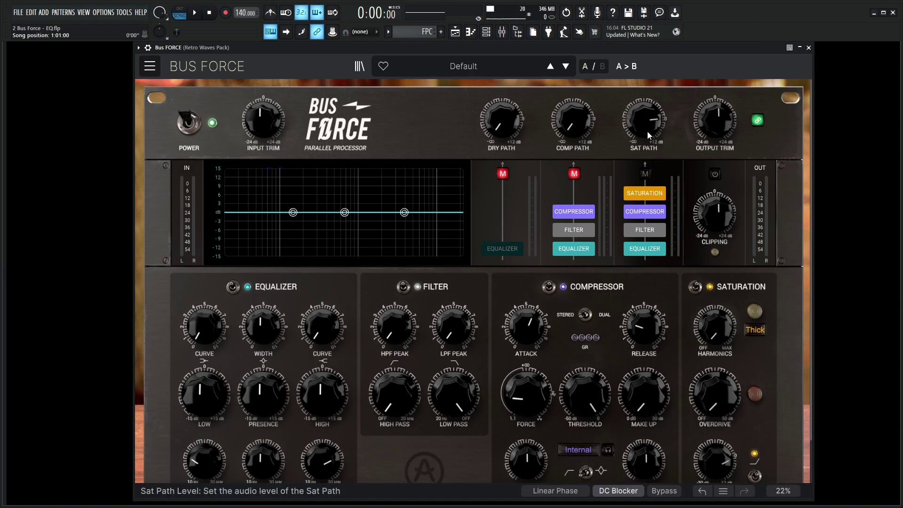
click(646, 176)
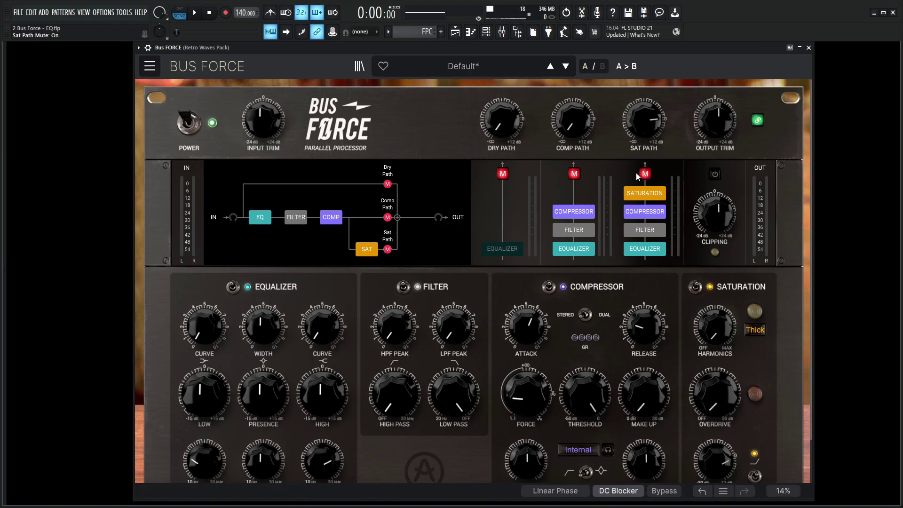
click(503, 174)
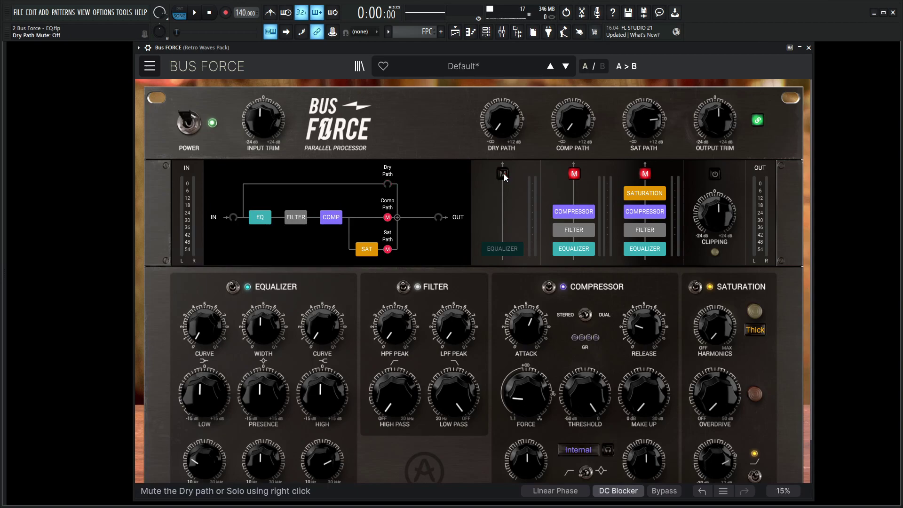
click(506, 252)
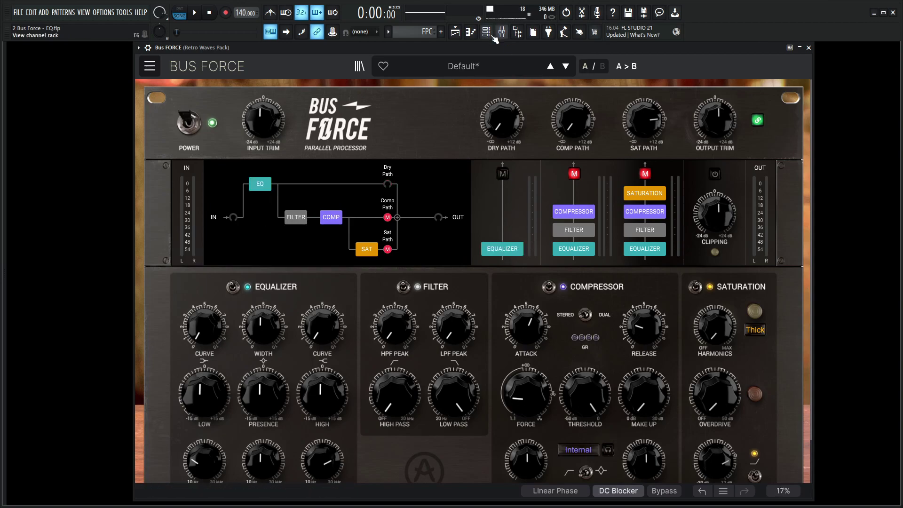
mouse_move(506, 130)
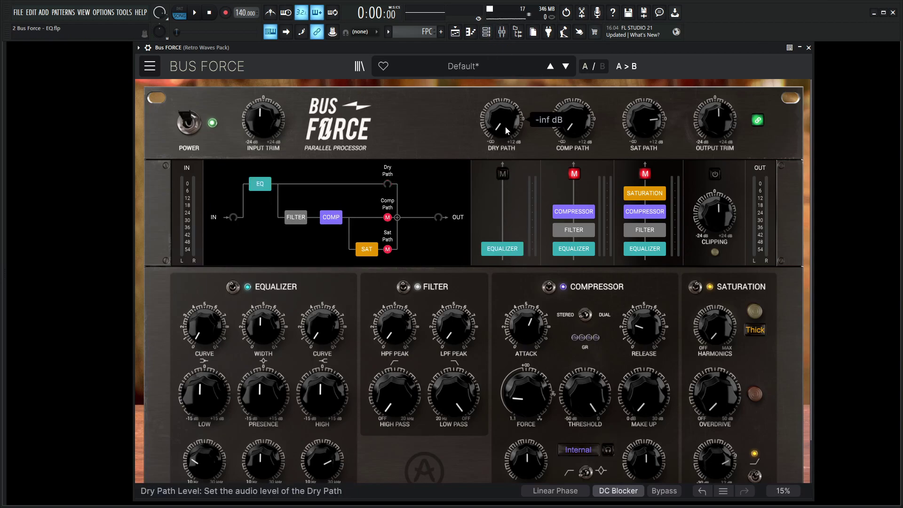
drag(505, 130, 512, 123)
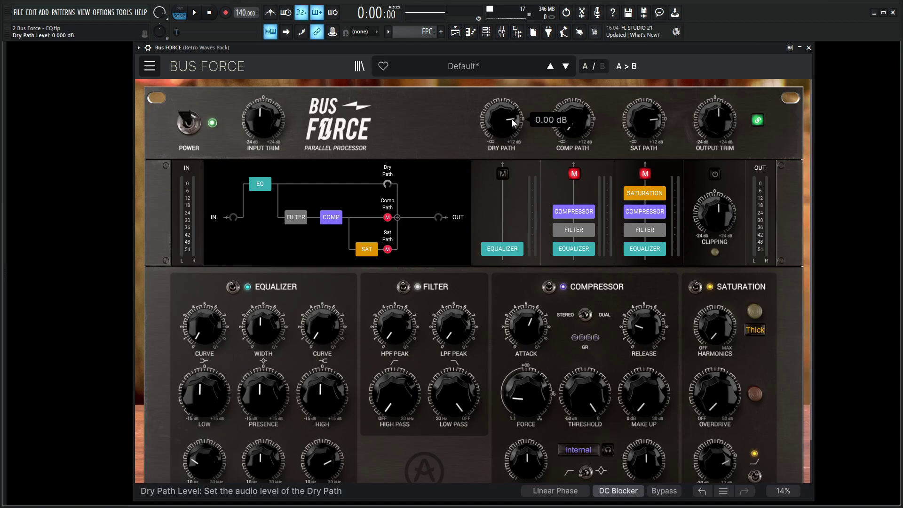
key(space)
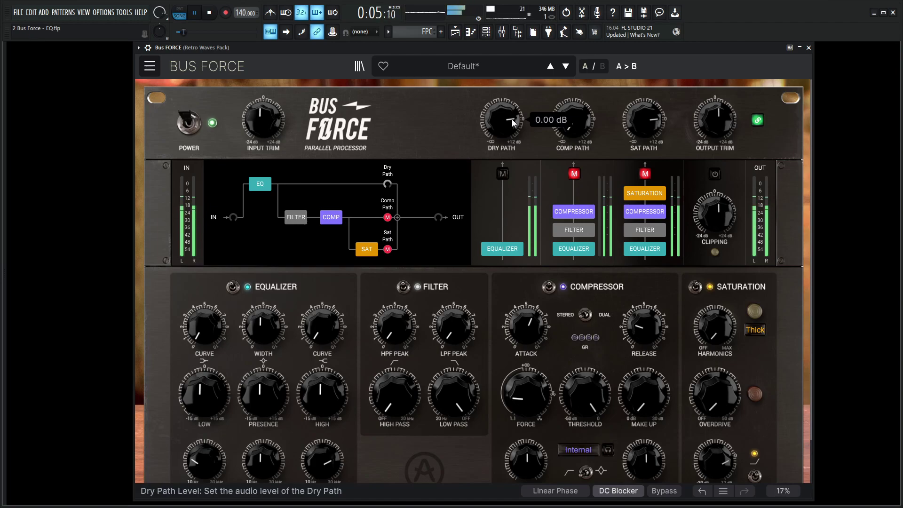
key(space)
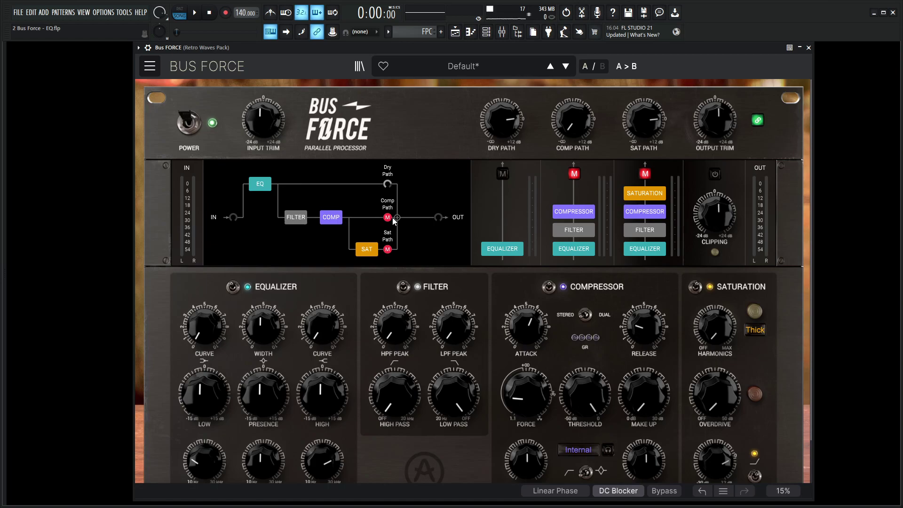
Power off the Filter, Compressor and Saturation modules and show the flat EQ curve
click(572, 177)
click(572, 177)
mouse_move(248, 341)
scroll(383, 438, down, 3)
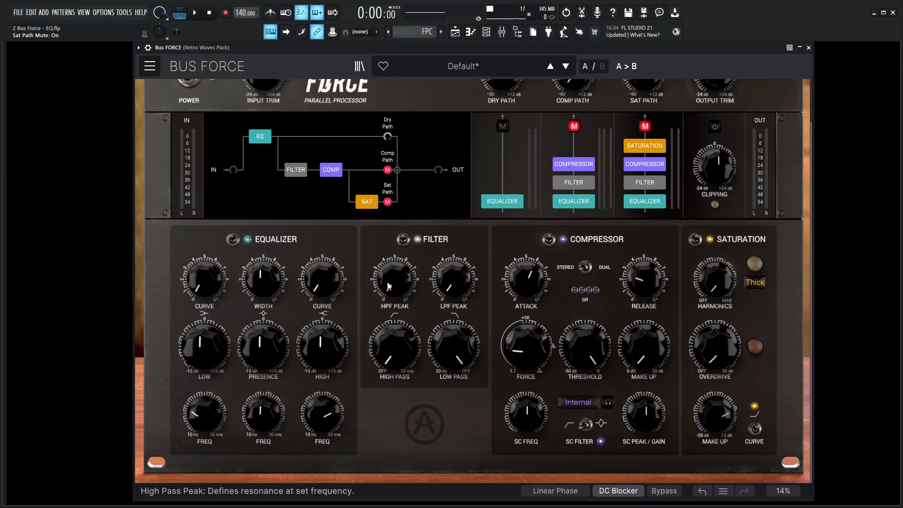
click(403, 240)
click(547, 240)
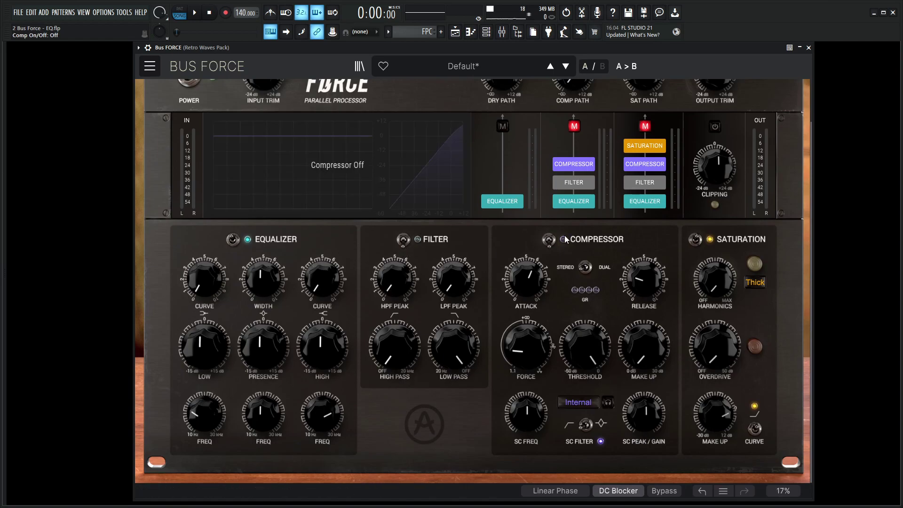
click(695, 240)
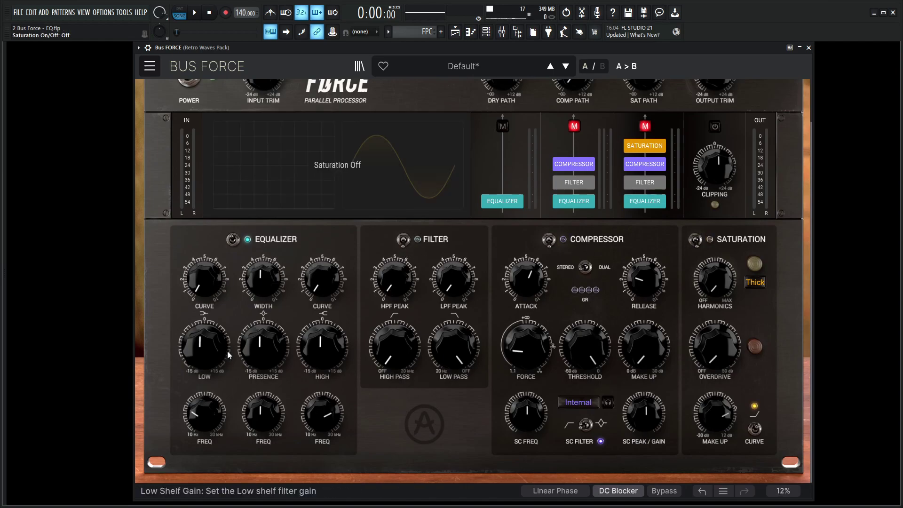
click(202, 350)
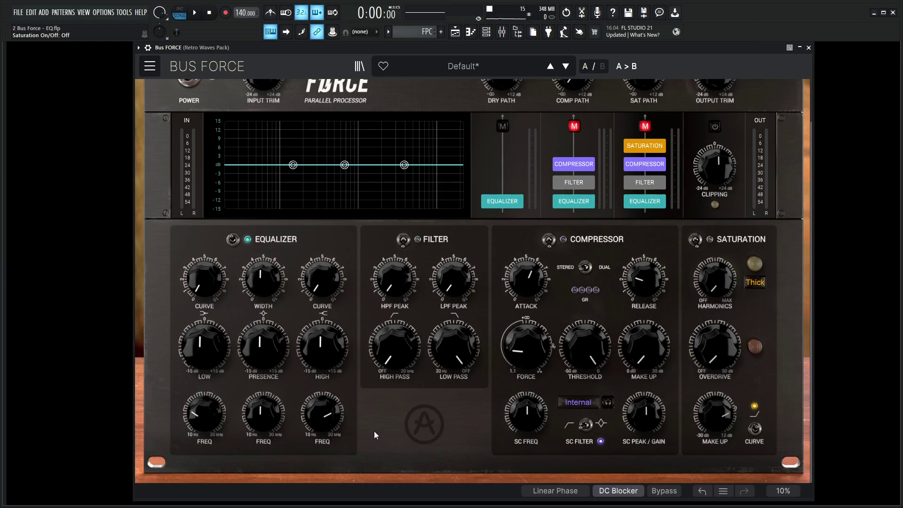
scroll(374, 431, up, 1)
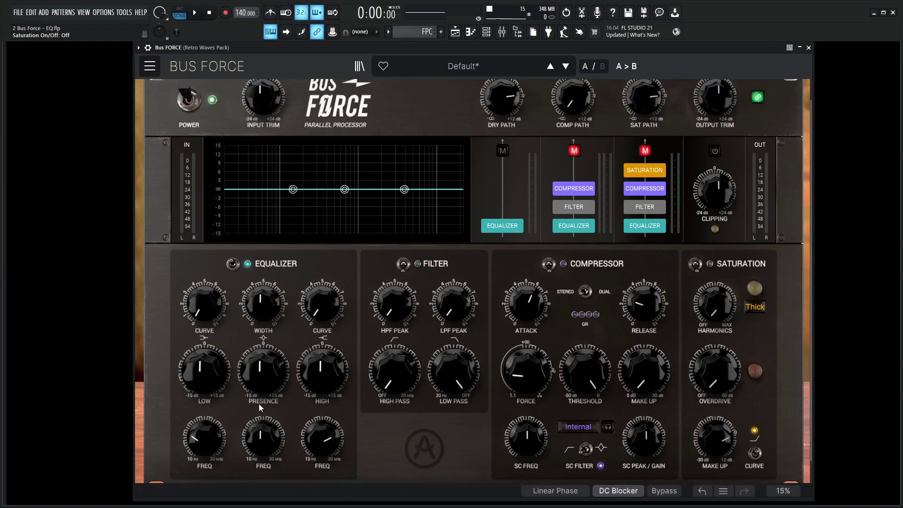
scroll(259, 404, down, 1)
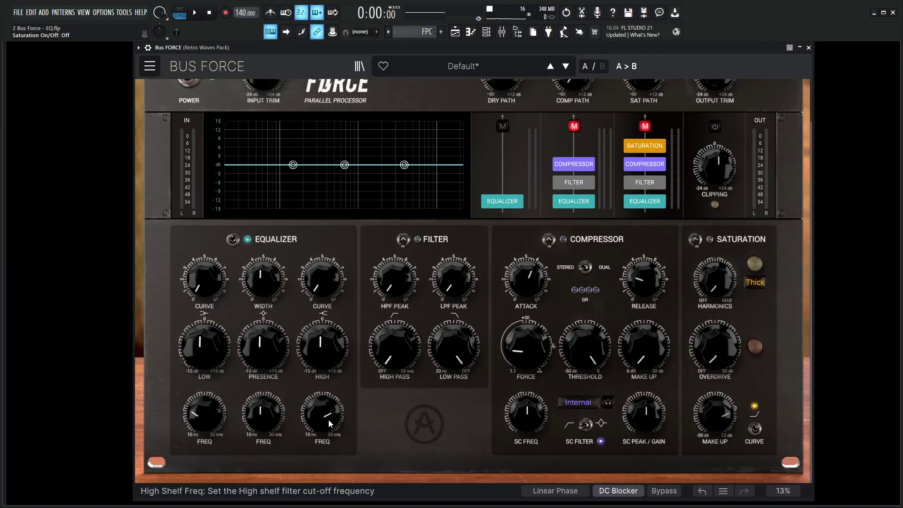
mouse_move(187, 413)
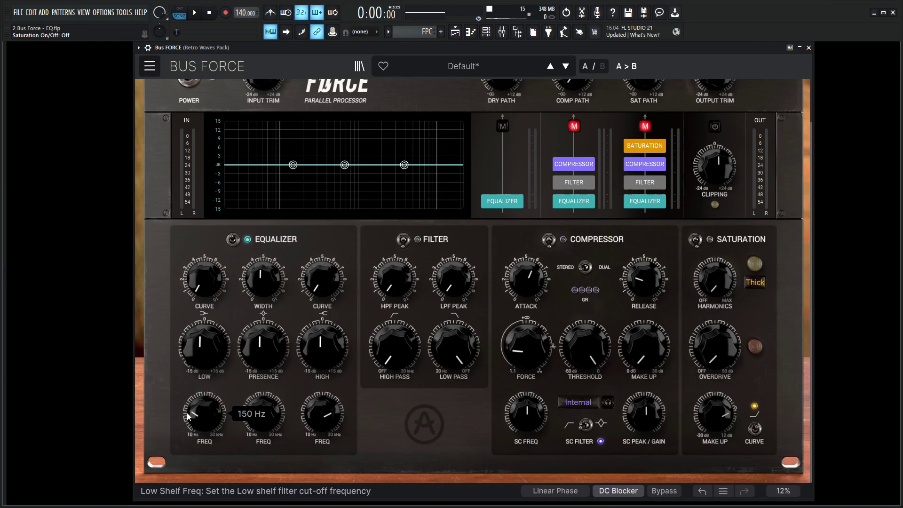
mouse_move(328, 421)
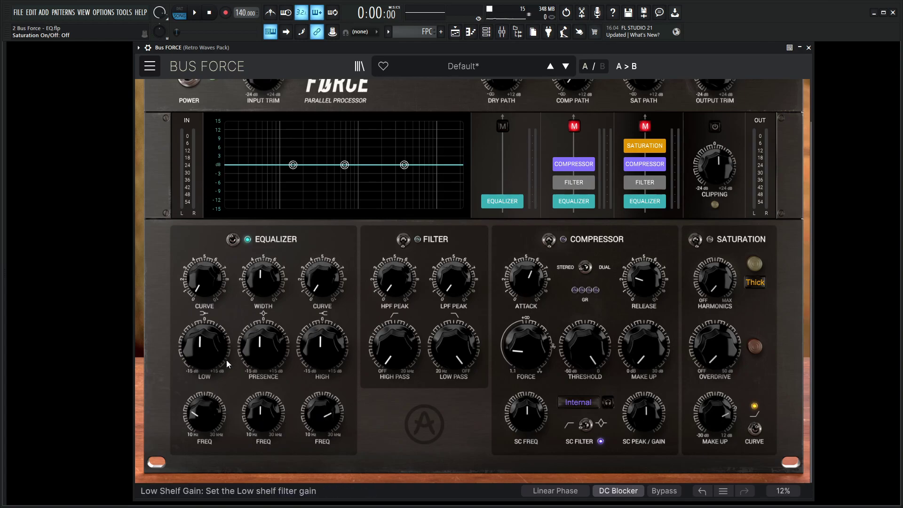
mouse_move(210, 363)
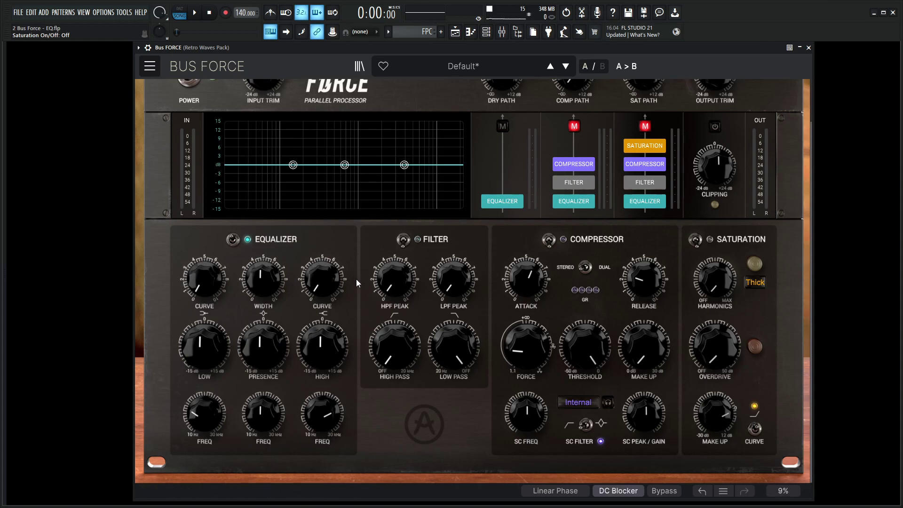
mouse_move(262, 282)
scroll(399, 403, up, 1)
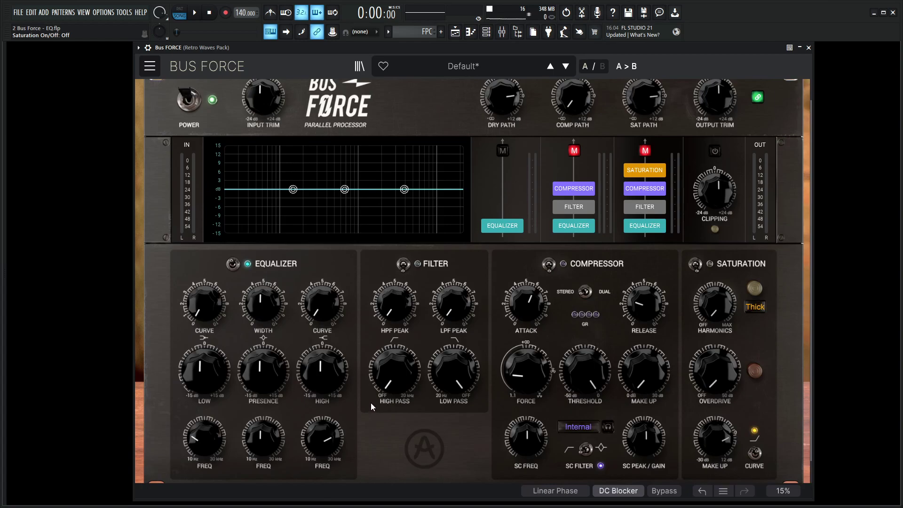
key(space)
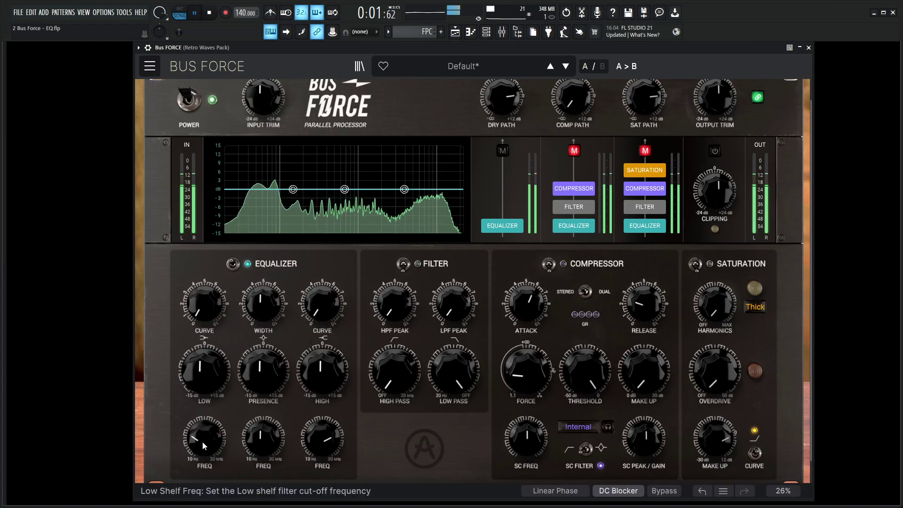
mouse_move(204, 445)
key(space)
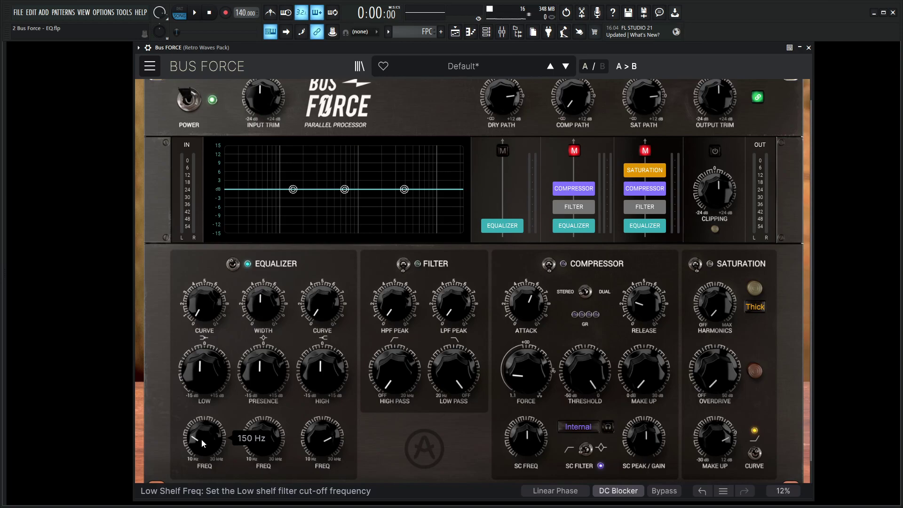
Set the low shelf to 160 Hz with about 5.28 dB boost and curve 5.32, auditioning playback
drag(211, 441, 212, 399)
drag(211, 441, 212, 482)
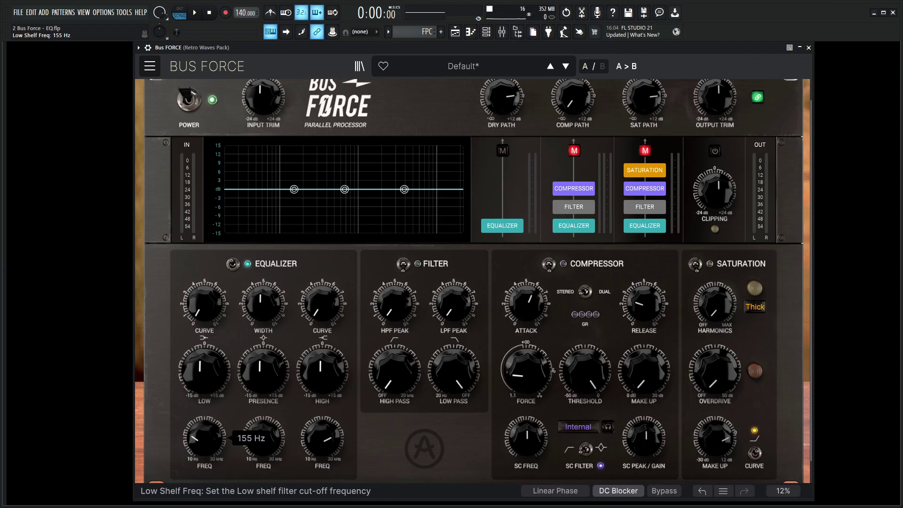
drag(212, 482, 212, 479)
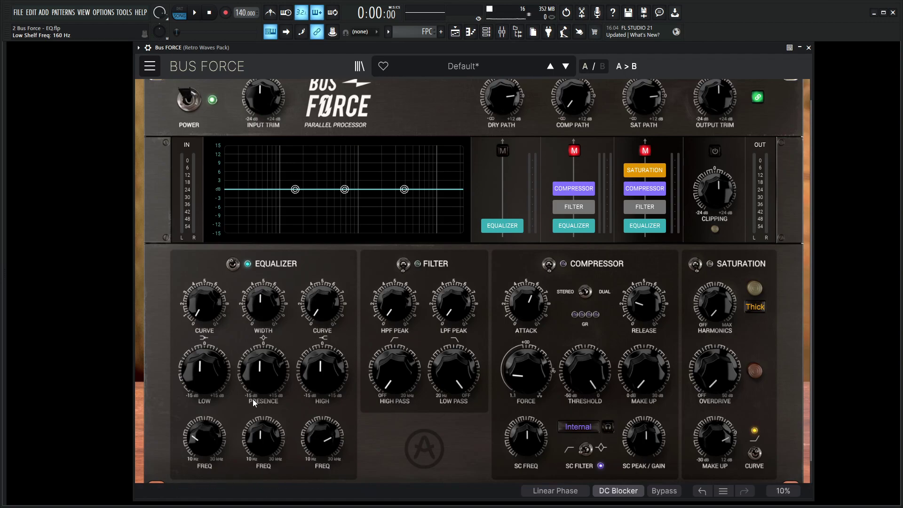
mouse_move(230, 394)
key(space)
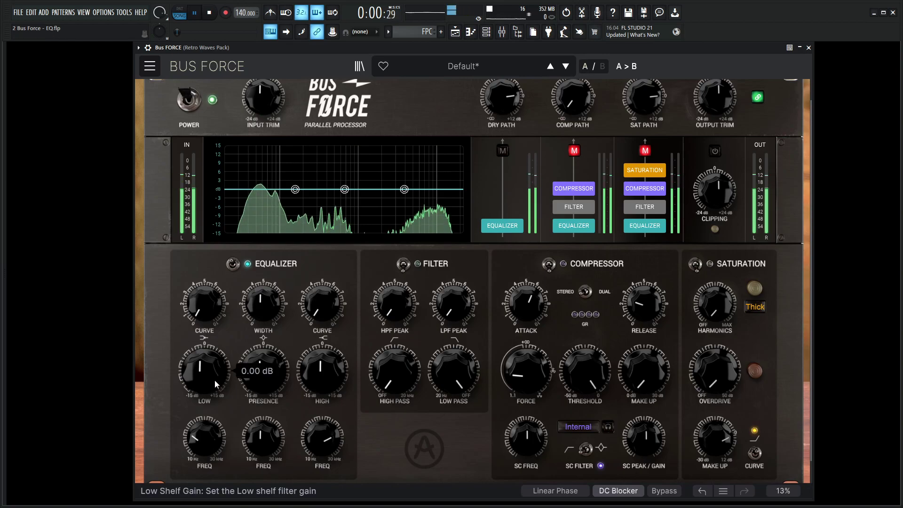
drag(217, 384, 215, 369)
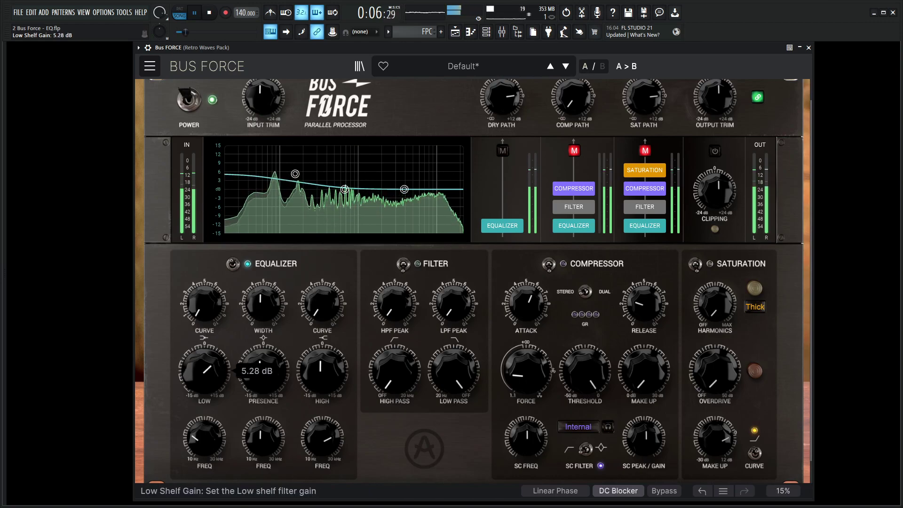
drag(205, 305, 205, 283)
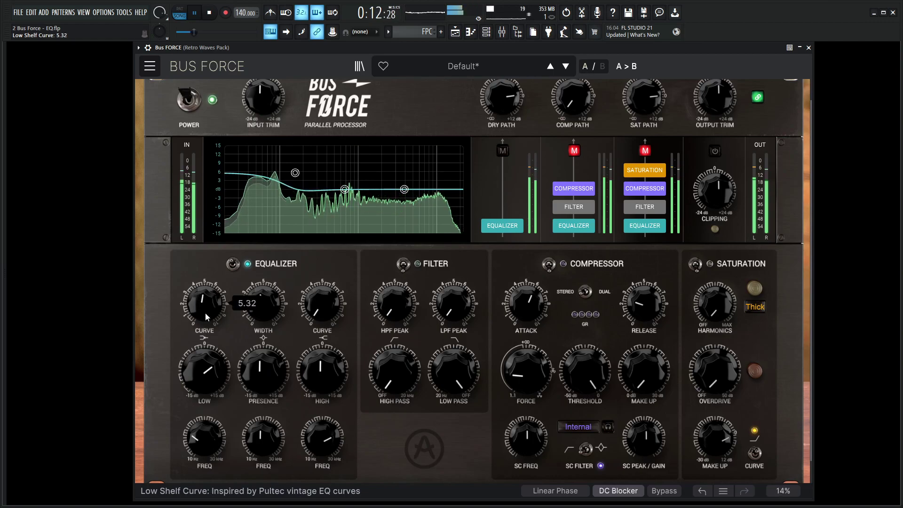
Stop playback, zero the low-shelf curve, then bring it back up to 4.12
scroll(206, 305, down, 1)
key(space)
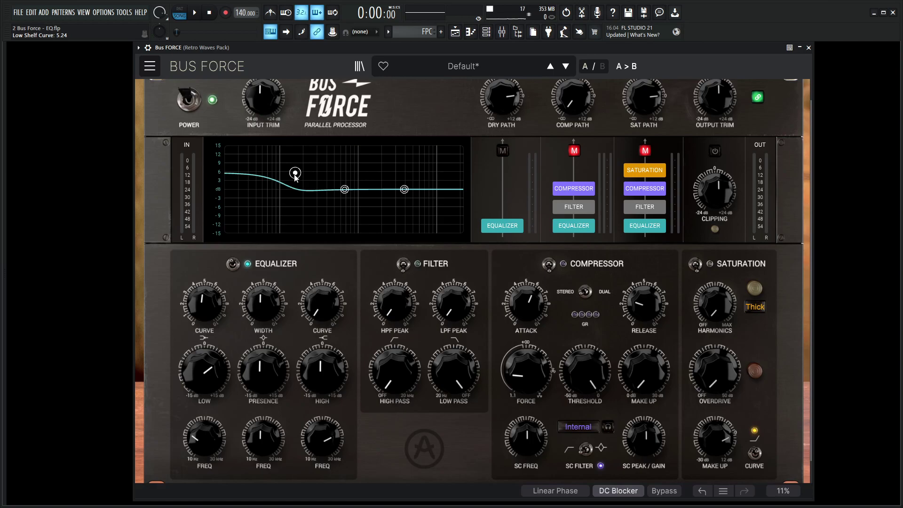
mouse_move(205, 441)
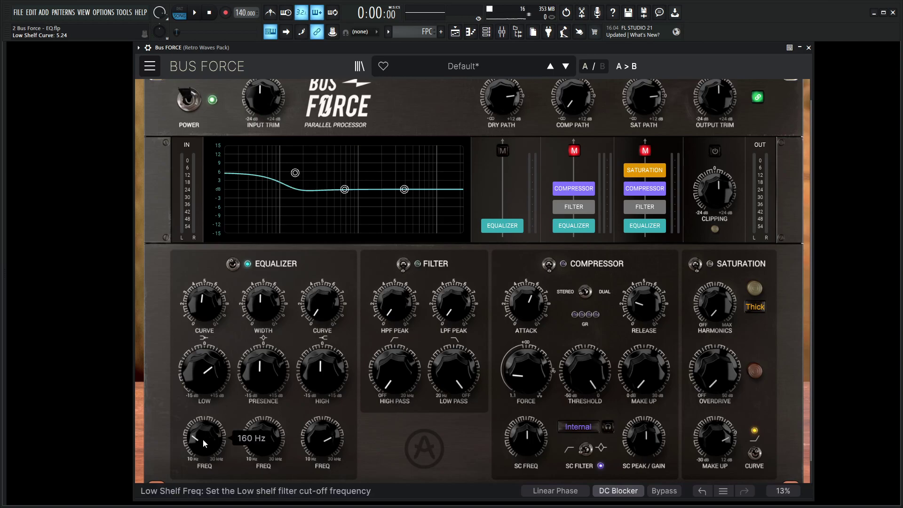
drag(204, 303, 204, 325)
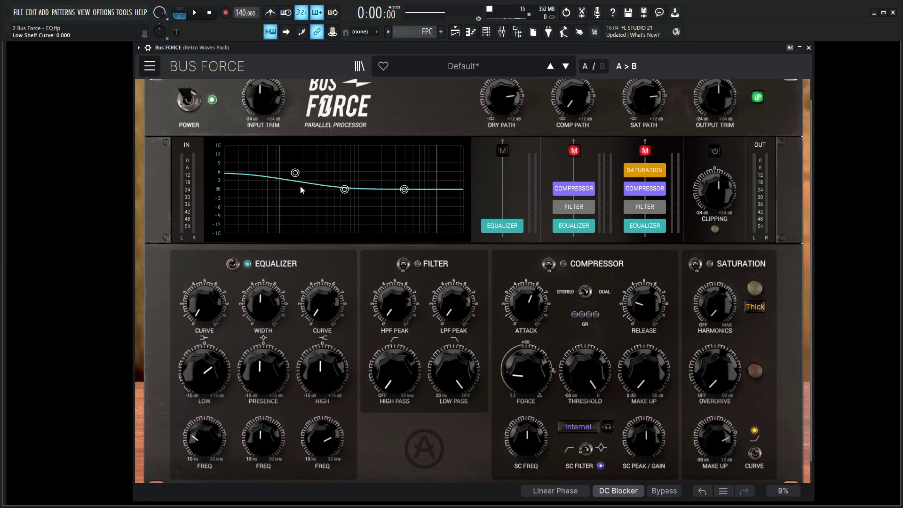
drag(204, 303, 263, 236)
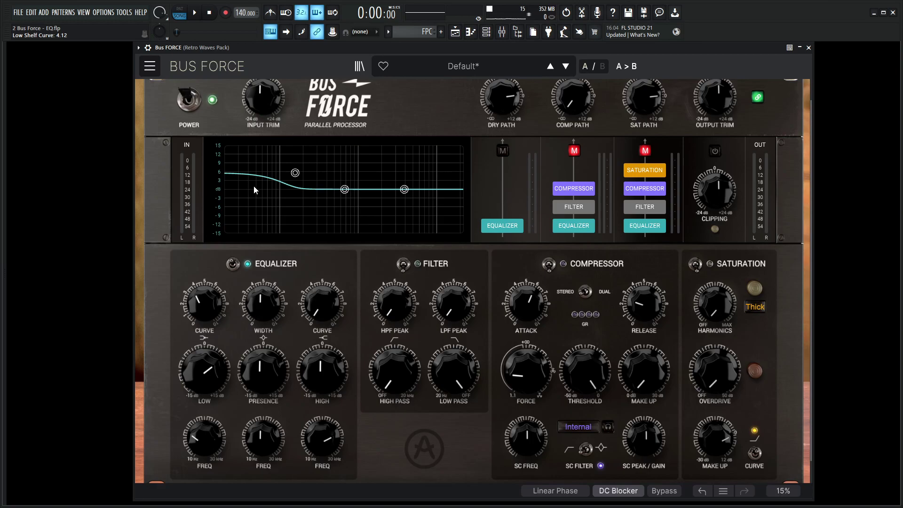
key(space)
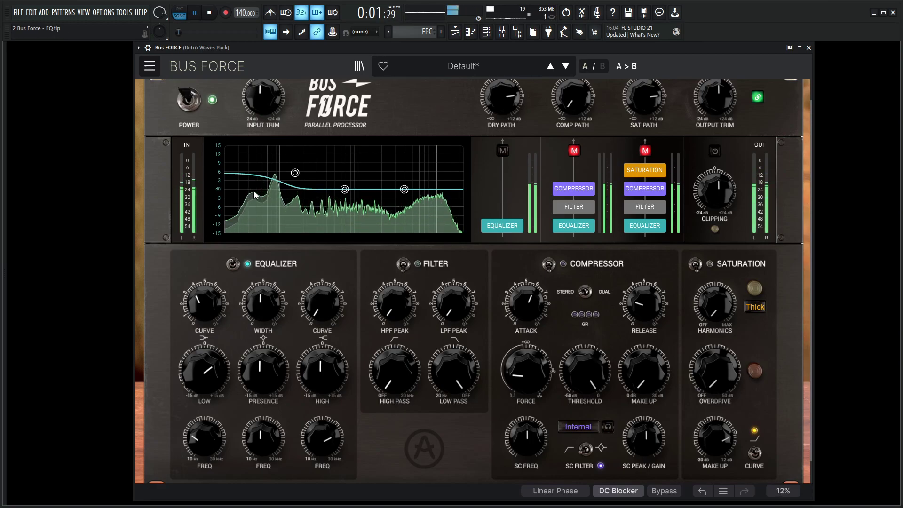
key(space)
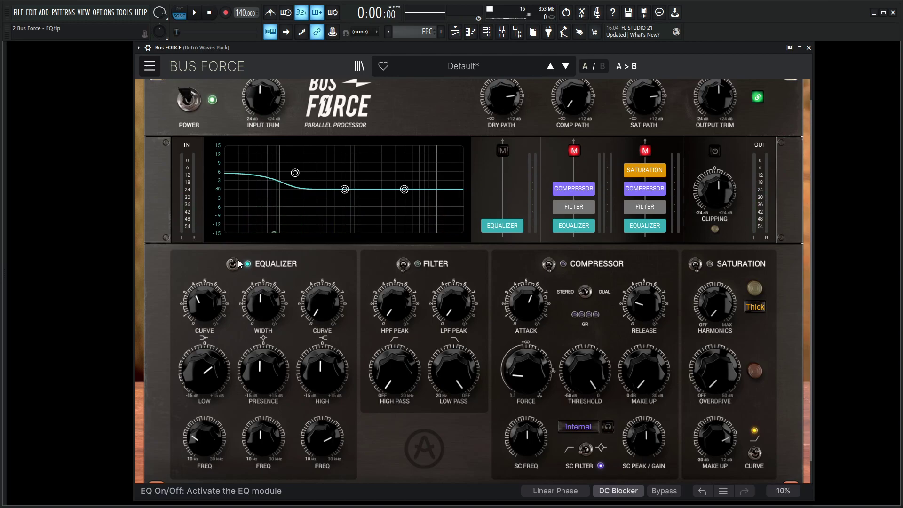
mouse_move(204, 369)
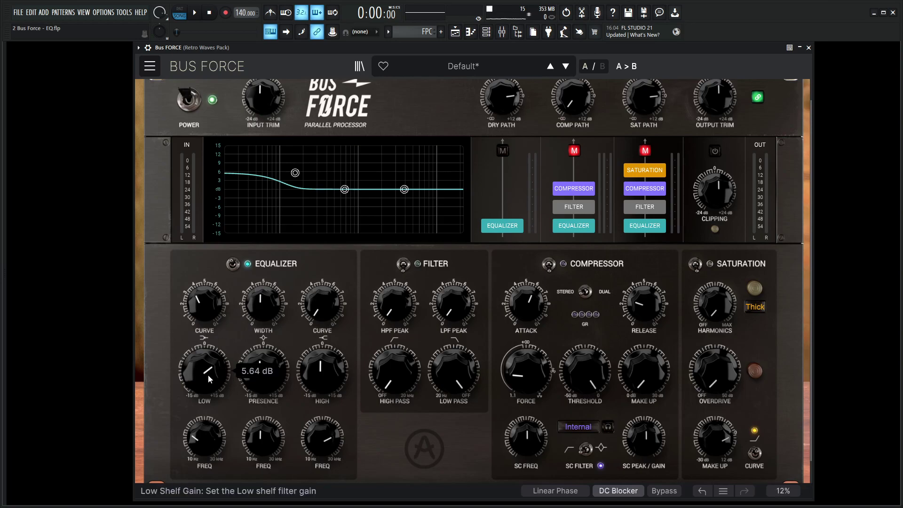
key(space)
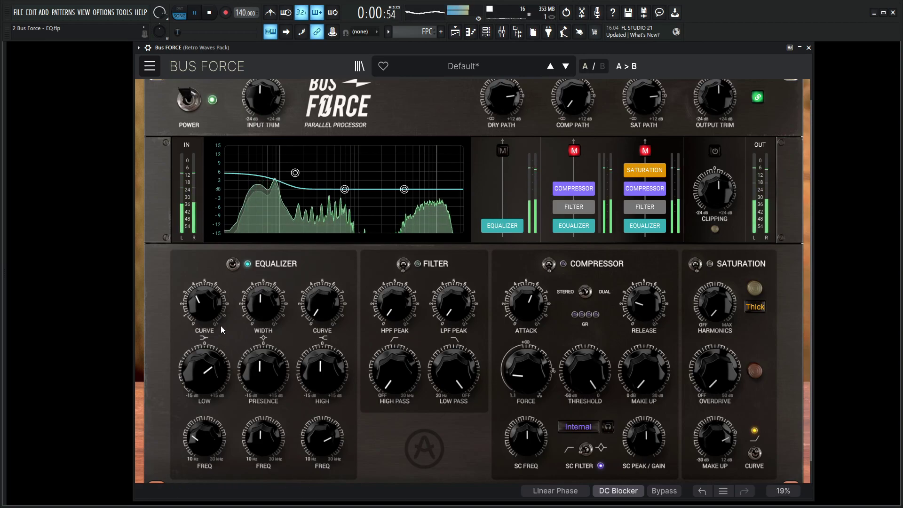
click(232, 264)
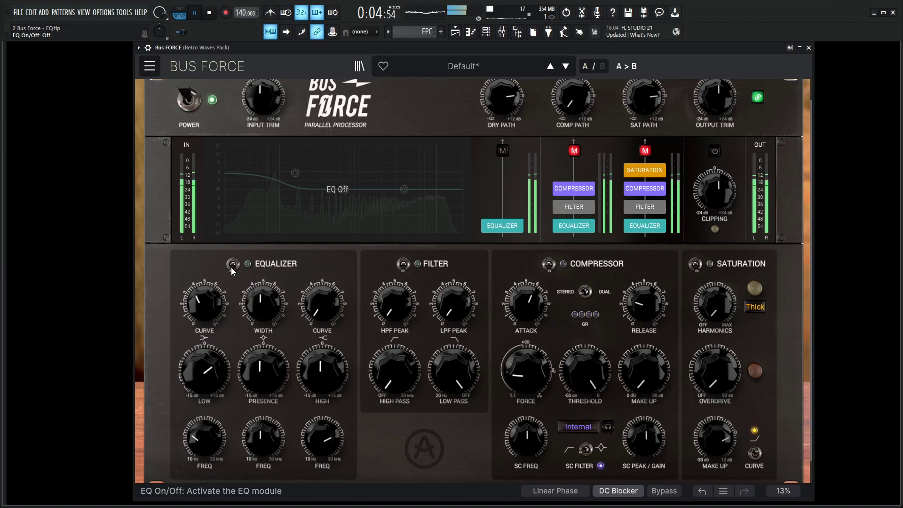
click(232, 267)
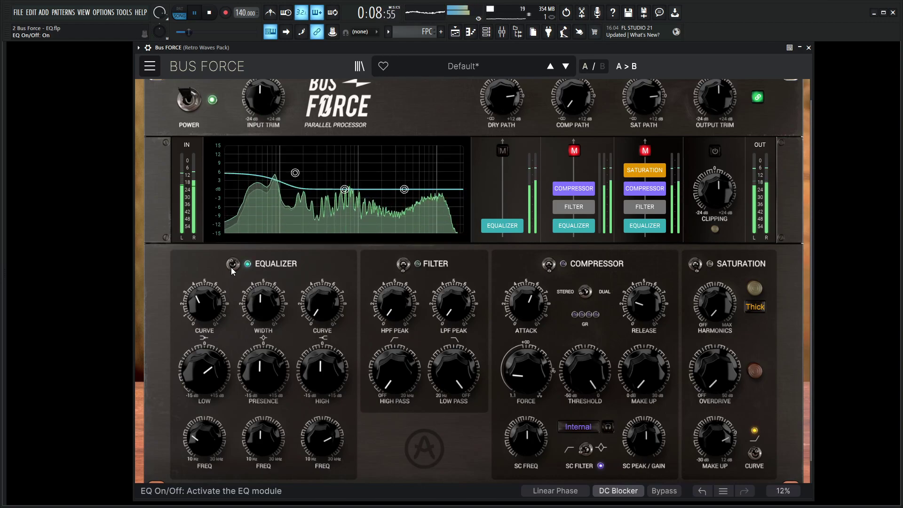
key(space)
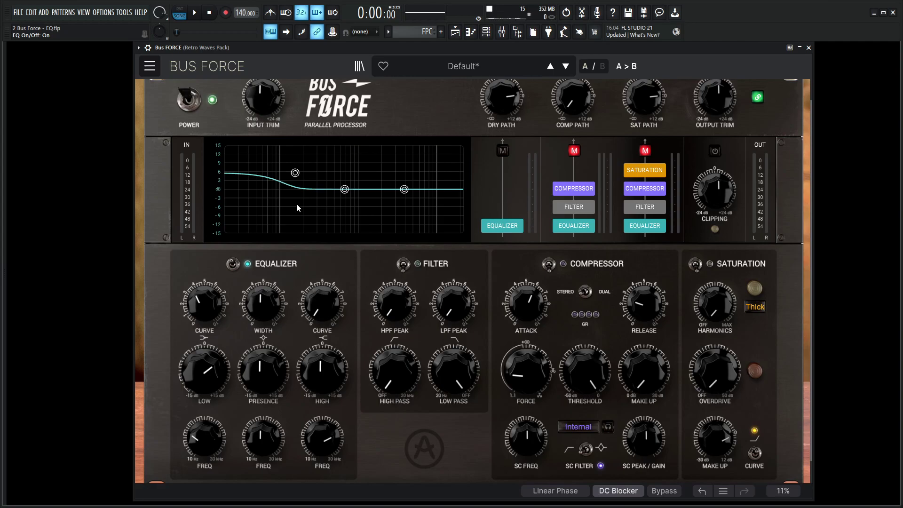
Push the low-shelf curve toward 6, settle it at 4.80, and audition the result
drag(204, 304, 244, 136)
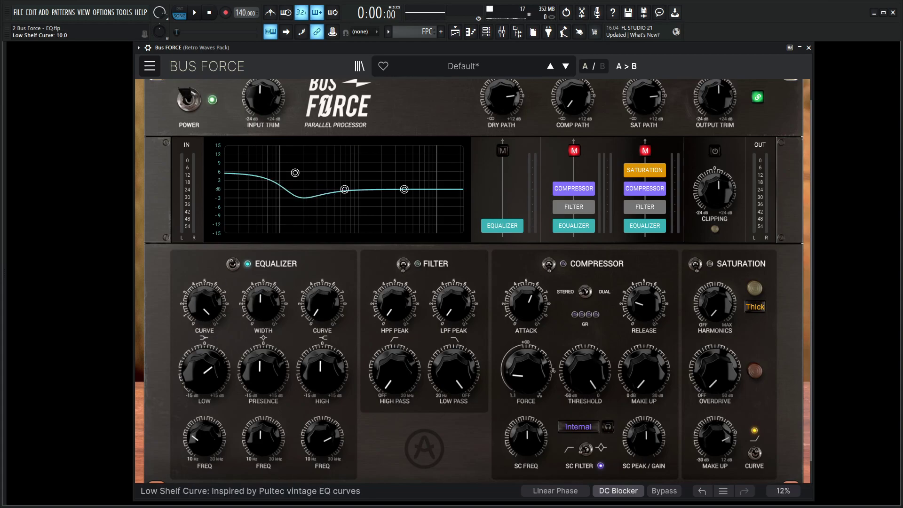
drag(212, 297, 213, 365)
key(space)
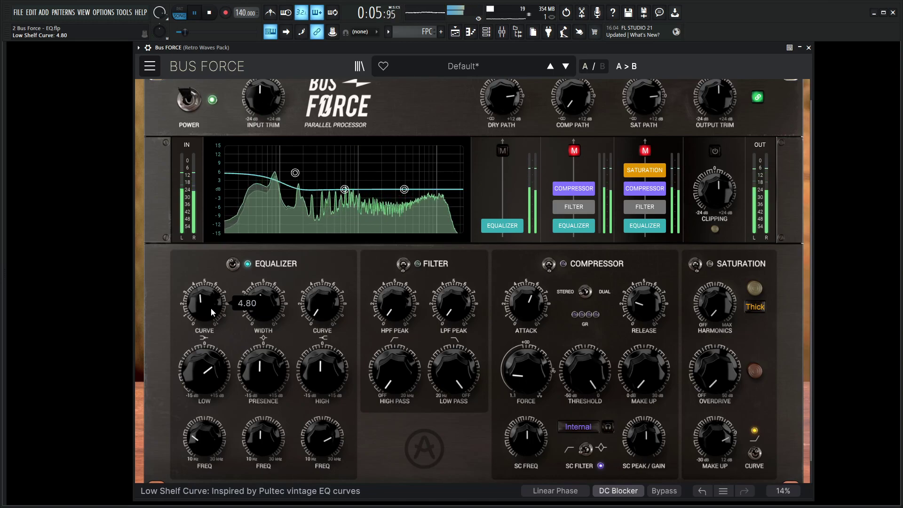
key(space)
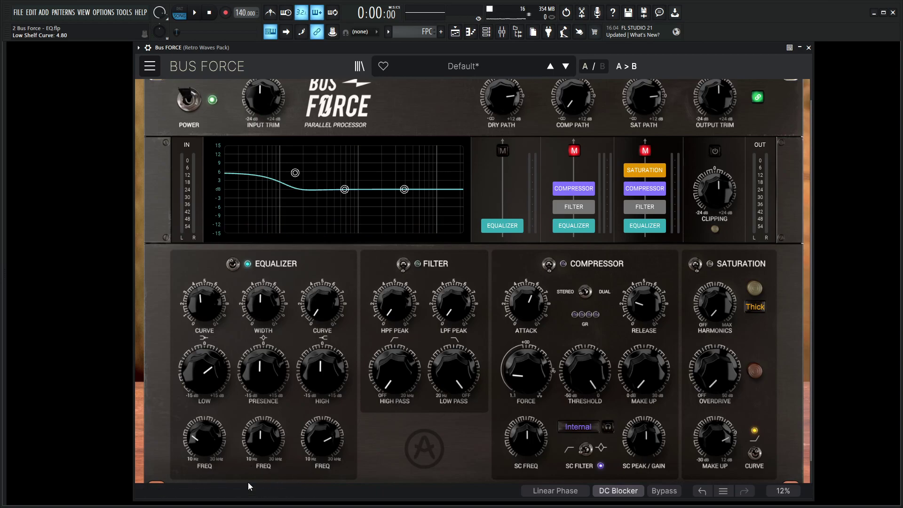
mouse_move(267, 323)
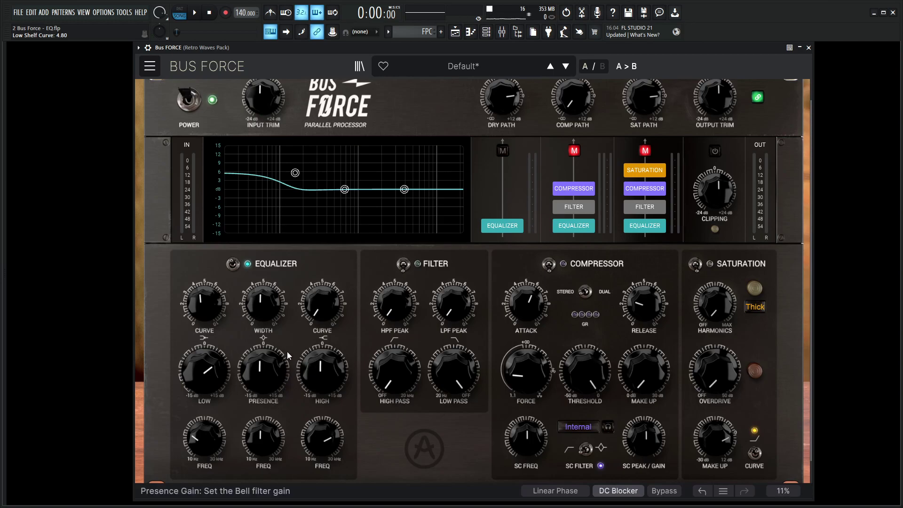
While playing, move the presence bell to about 1552 Hz with a 3.48 dB boost
key(space)
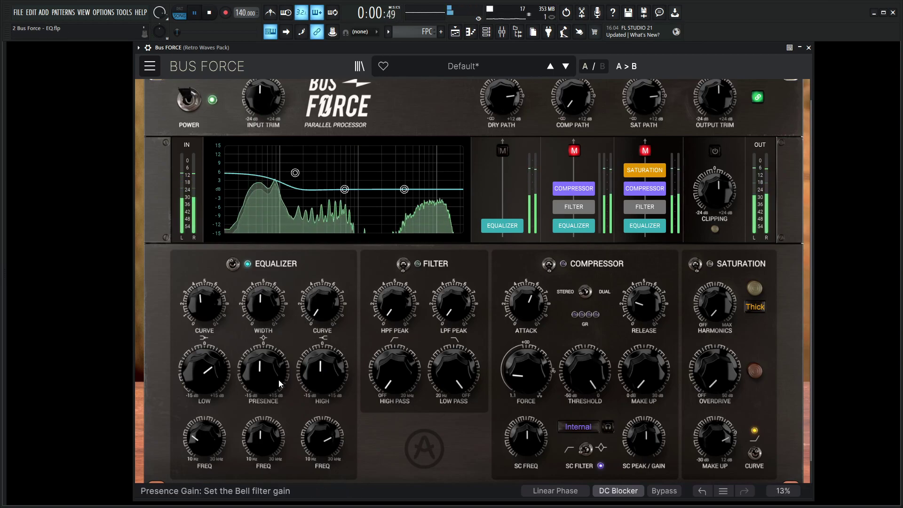
drag(267, 430, 266, 411)
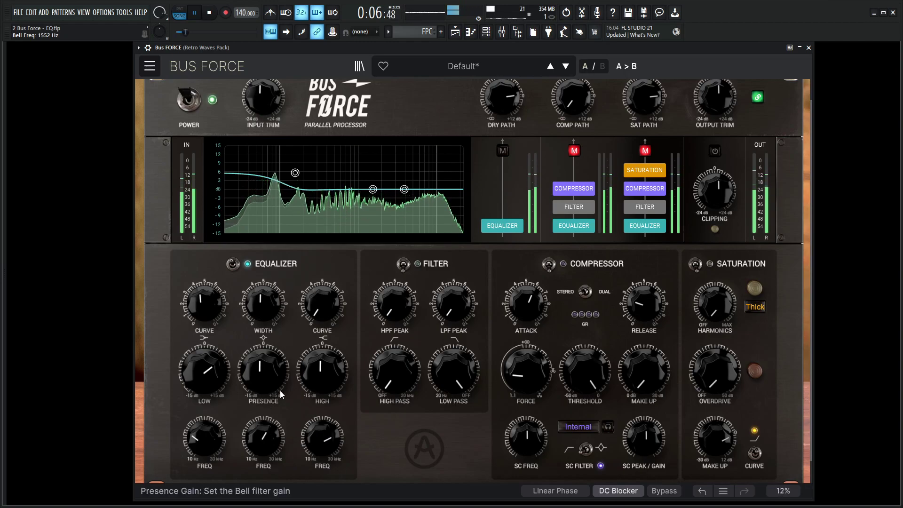
drag(264, 371, 263, 362)
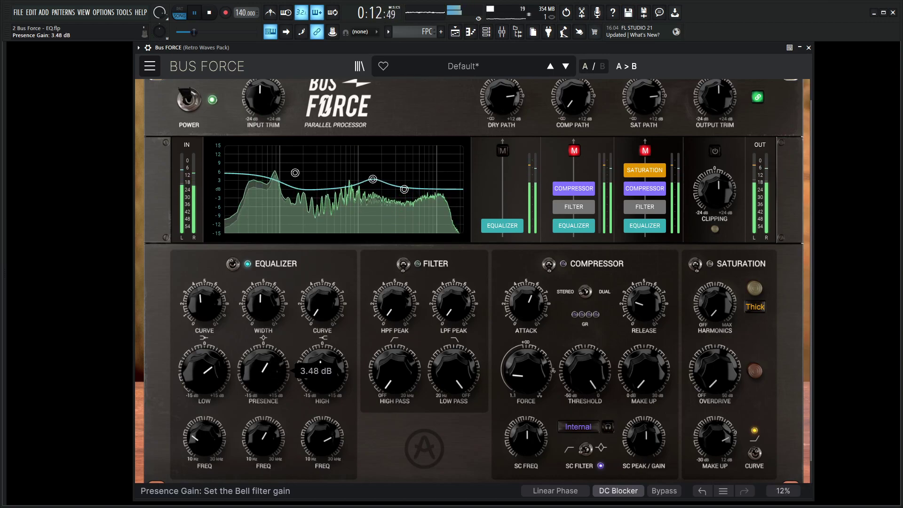
key(space)
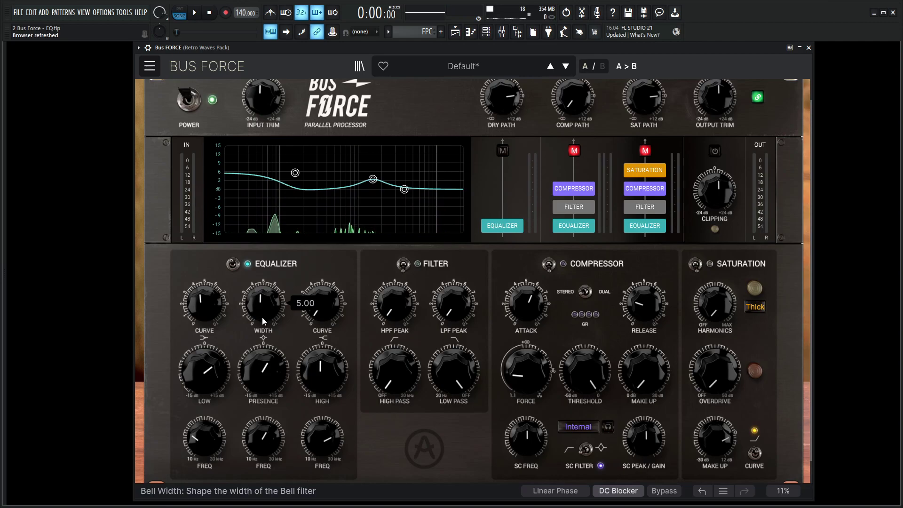
While playing, set the presence bell to 1980 Hz, 5.40 dB boost, width about 5.36
mouse_move(264, 311)
mouse_down()
mouse_move(264, 326)
mouse_move(262, 312)
mouse_up()
key(space)
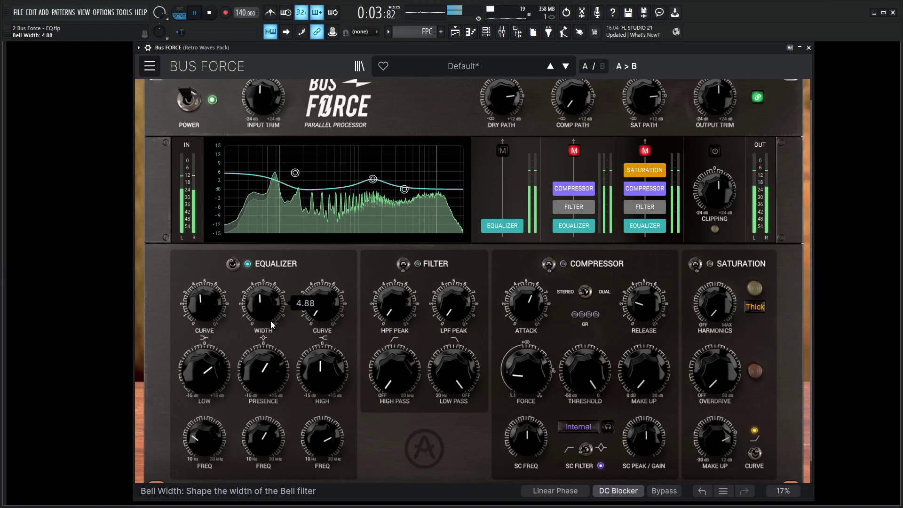
drag(263, 311, 267, 305)
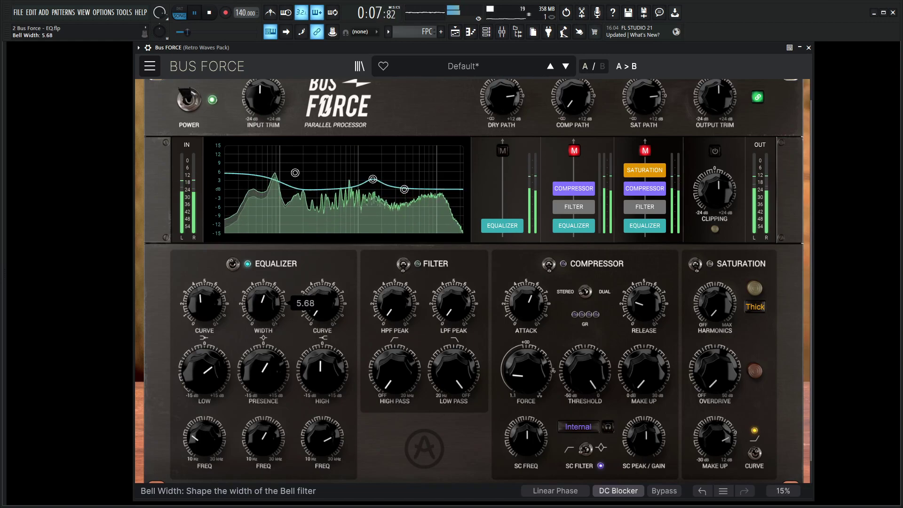
drag(264, 374, 264, 370)
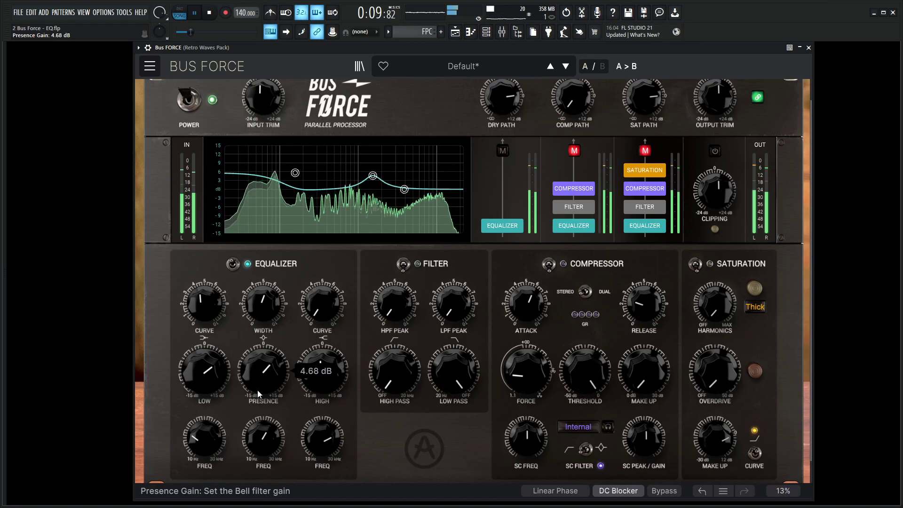
drag(261, 430, 261, 421)
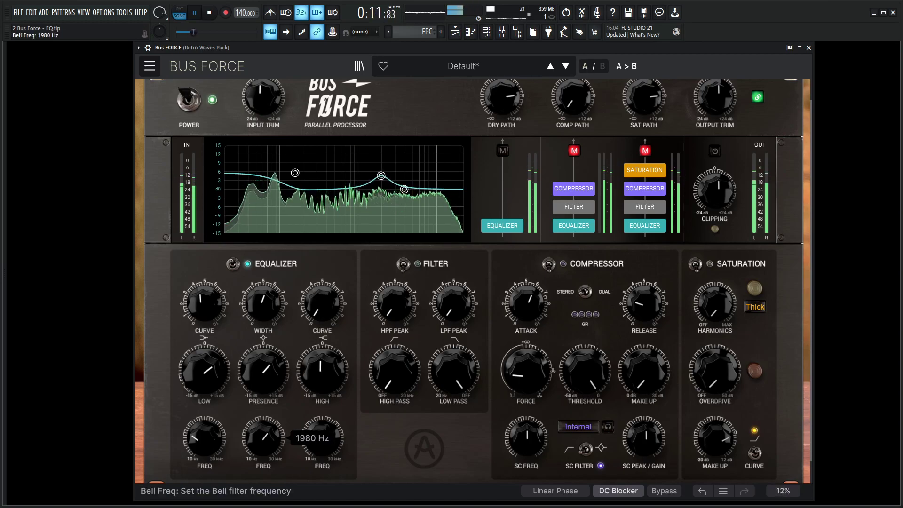
drag(264, 311, 265, 305)
drag(264, 372, 264, 367)
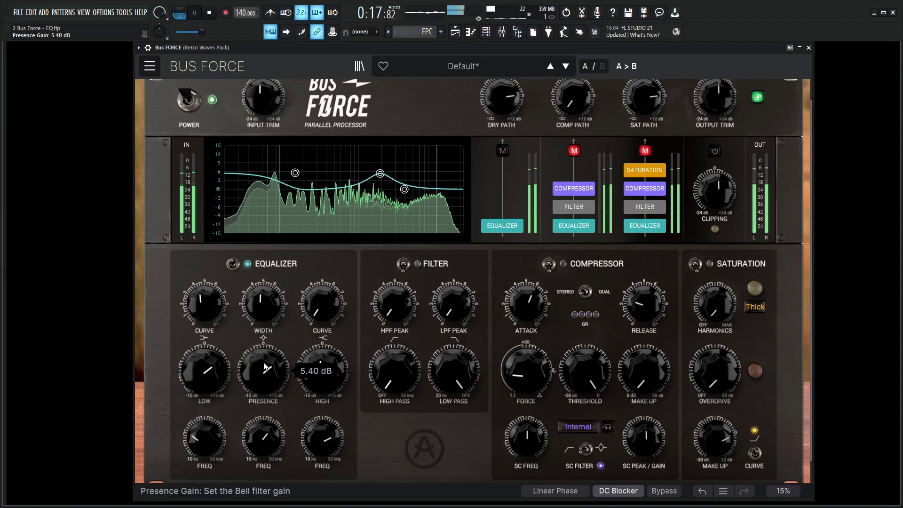
Boost the high shelf about 7 dB at 6953 Hz with curve 3.84, and reset presence to 0 dB
key(space)
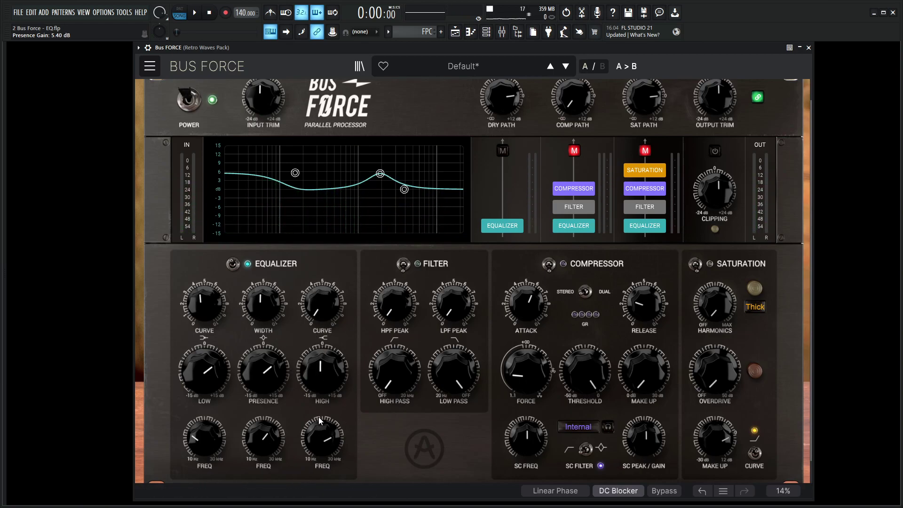
mouse_move(221, 391)
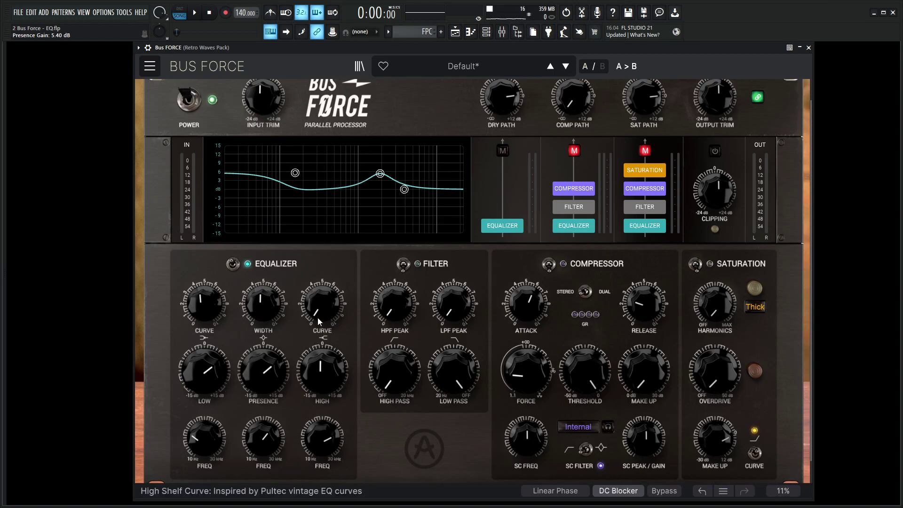
drag(322, 371, 323, 350)
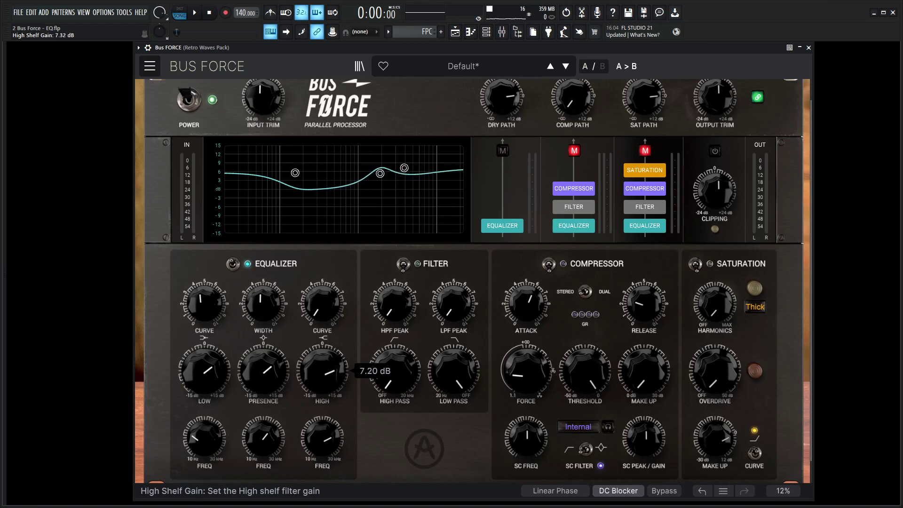
drag(322, 438, 322, 408)
drag(322, 304, 322, 284)
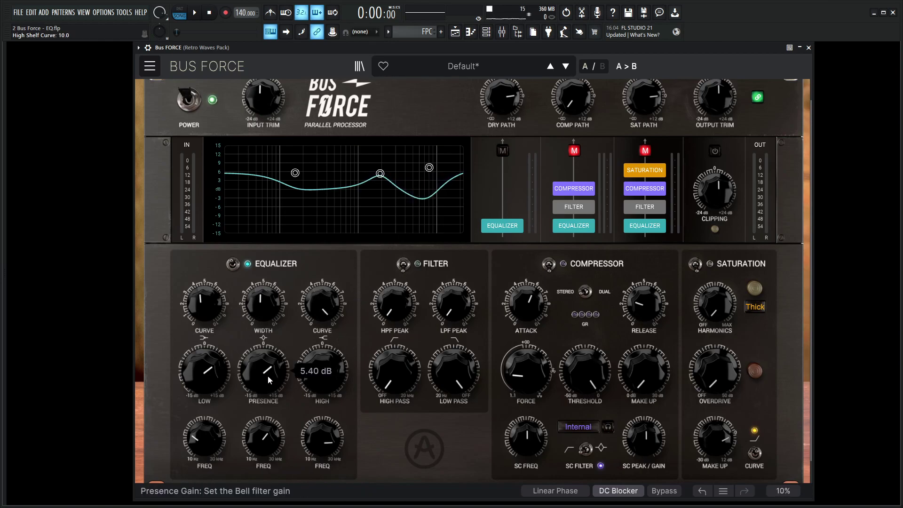
double_click(278, 367)
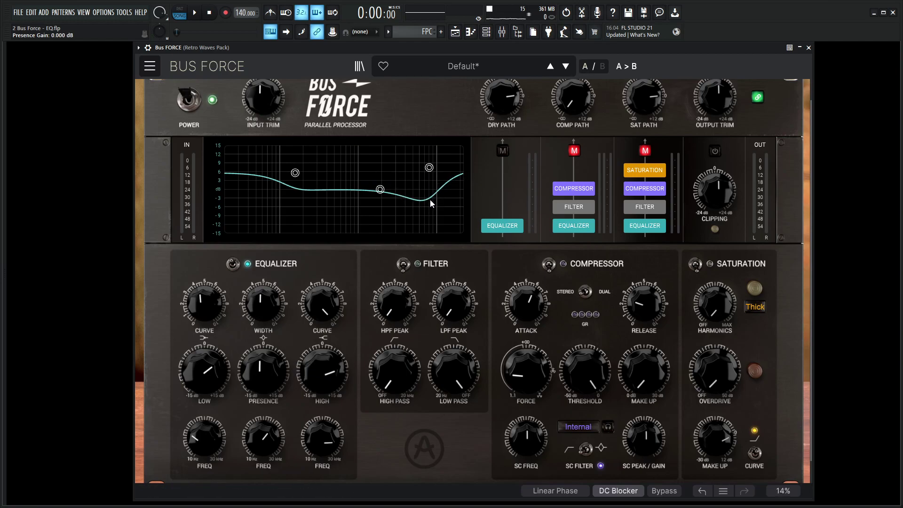
mouse_move(322, 303)
mouse_down()
mouse_move(322, 336)
mouse_move(322, 318)
mouse_up()
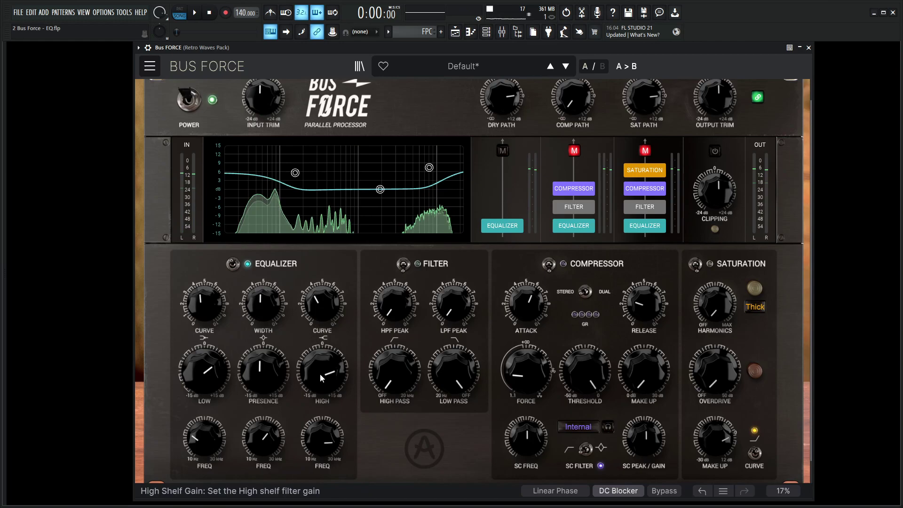
Reset the high shelf gain to 0 dB and, while playing, add a wider presence boost near 1.9 kHz
mouse_move(271, 374)
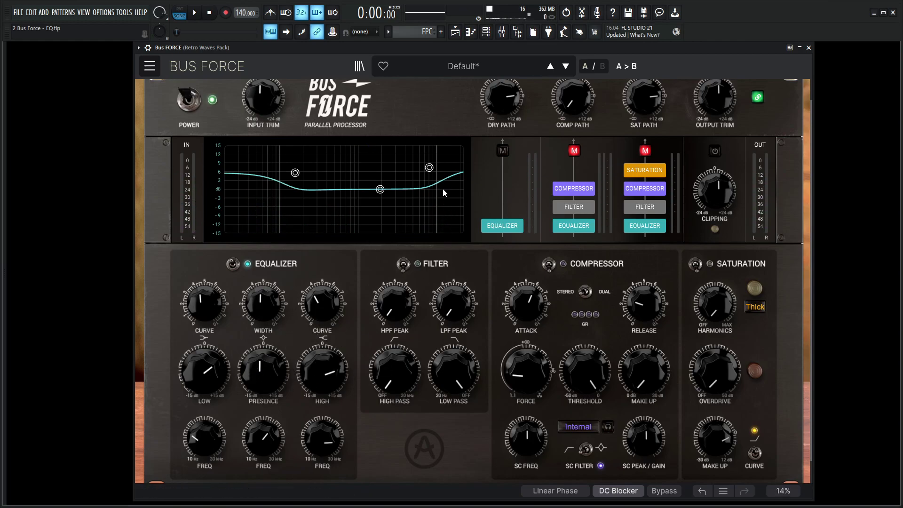
double_click(334, 379)
key(space)
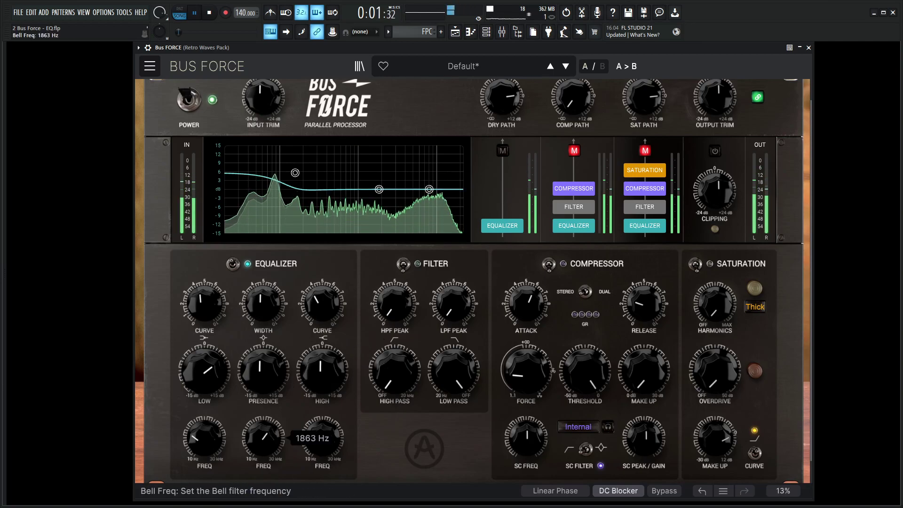
drag(263, 372, 264, 346)
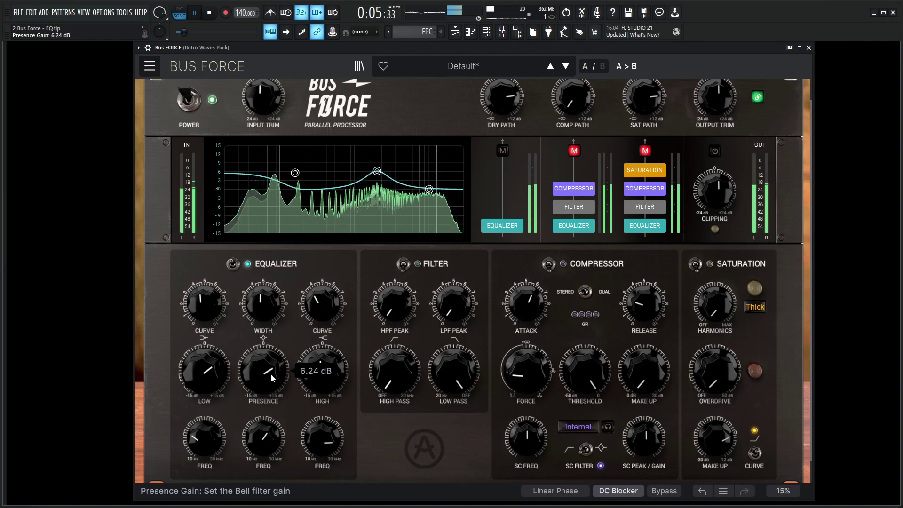
drag(263, 303, 264, 308)
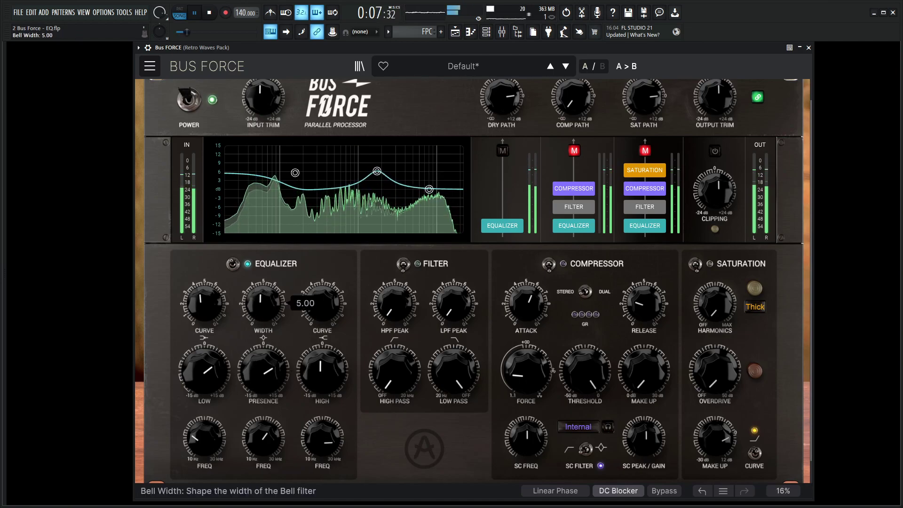
drag(263, 370, 263, 376)
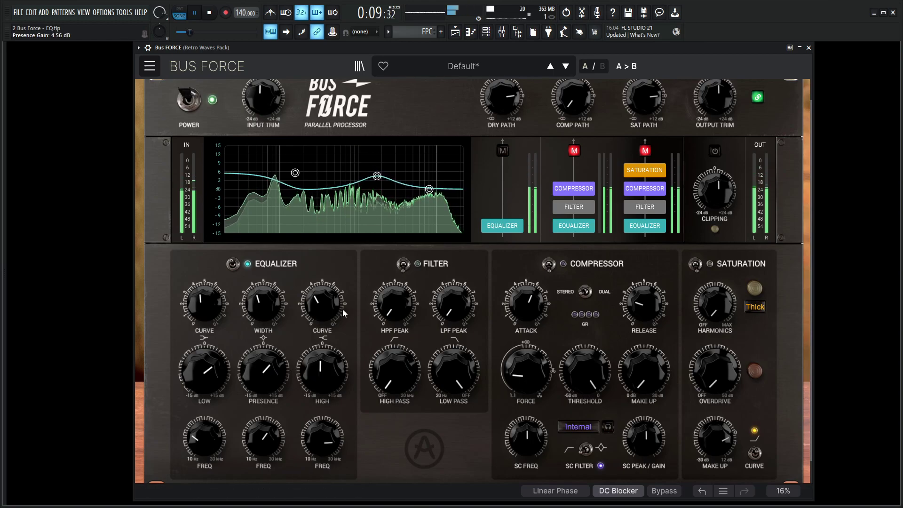
Set the high shelf to 8868 Hz with a 10.8 dB boost and reshaped curve, then stop playback
drag(328, 436, 327, 429)
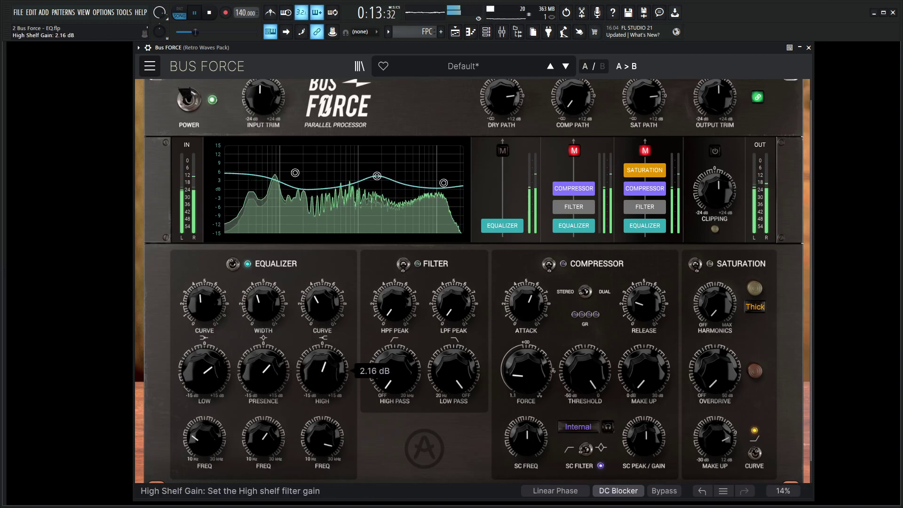
drag(324, 364, 324, 343)
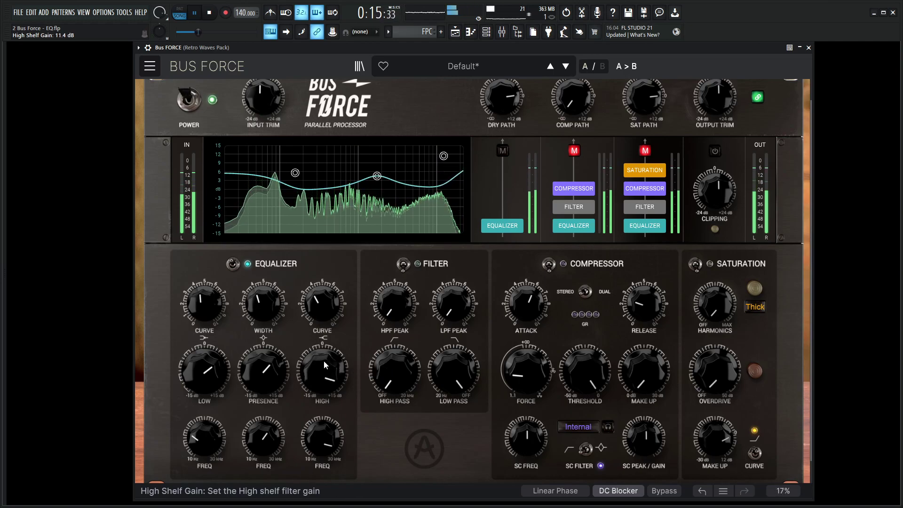
drag(322, 303, 322, 325)
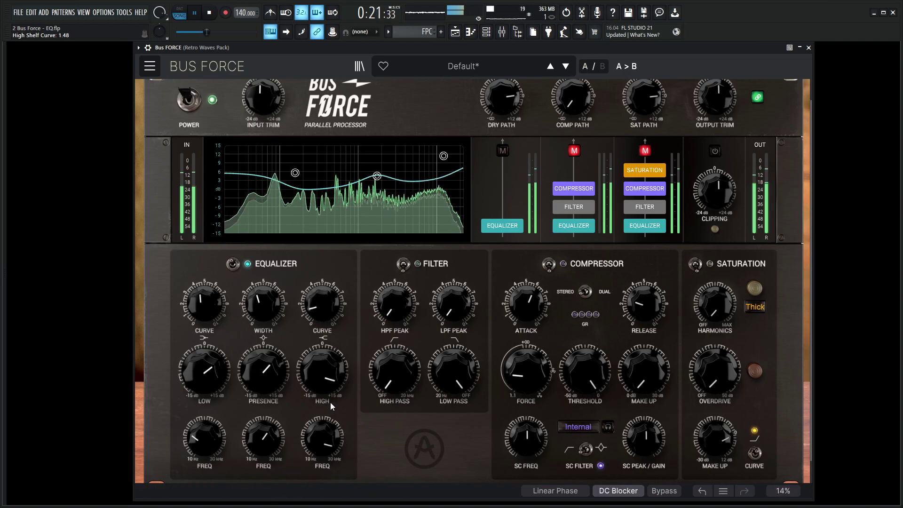
drag(322, 437, 322, 444)
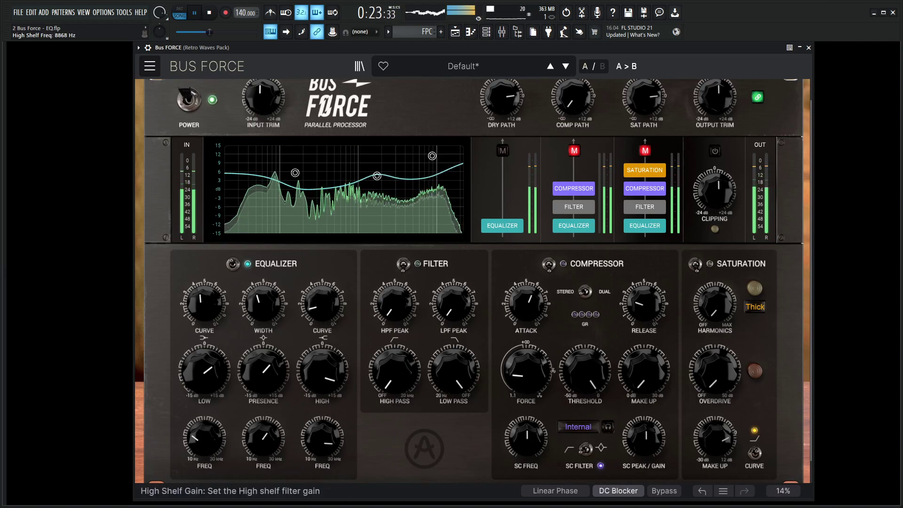
drag(327, 377, 328, 380)
key(space)
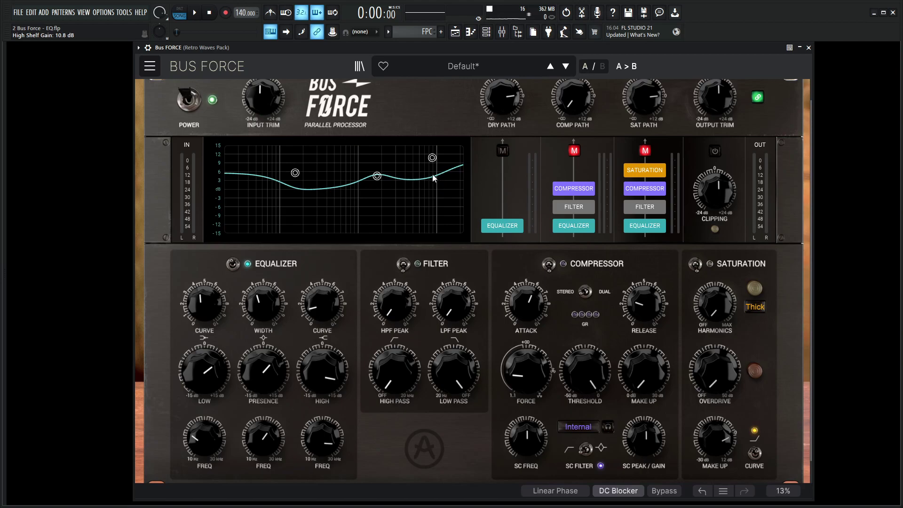
Select bars 15–23 in the Playlist and play from there
key(F5)
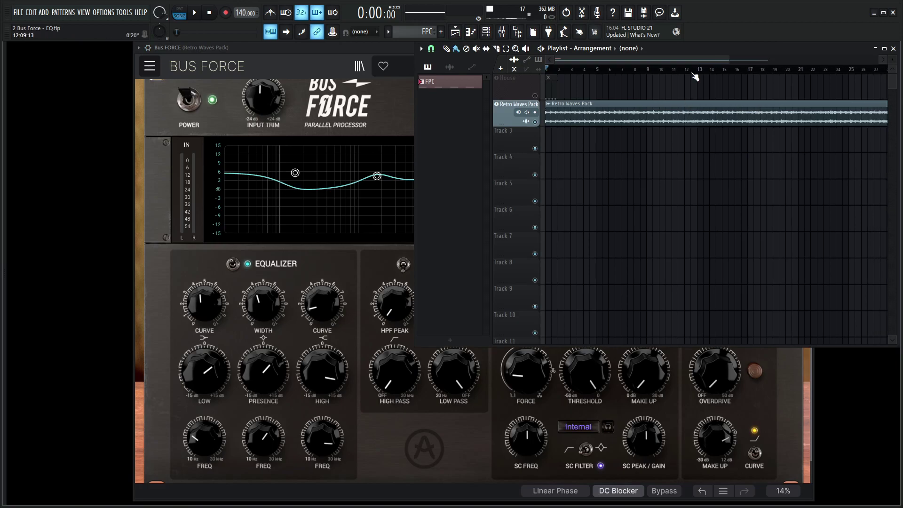
drag(695, 70, 832, 71)
key(space)
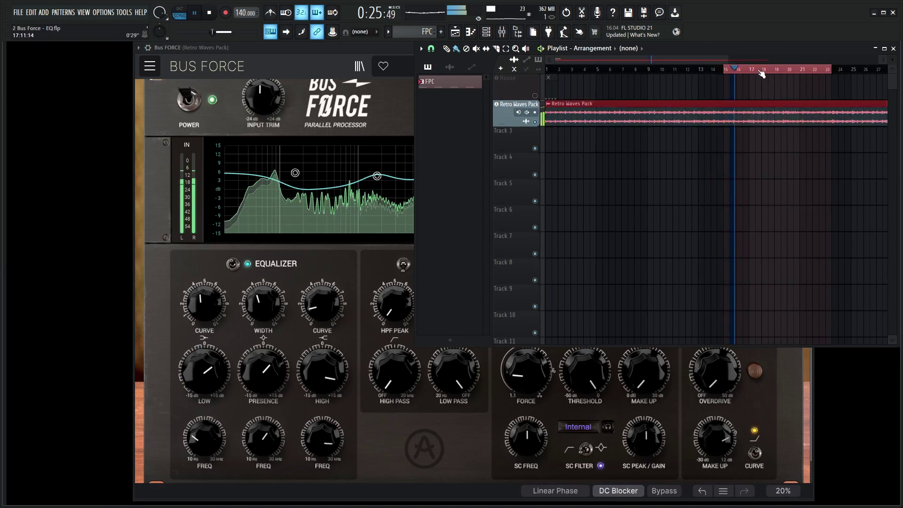
Set the Bus FORCE low shelf gain to exactly 6.00 dB and switch the EQ module off
click(583, 357)
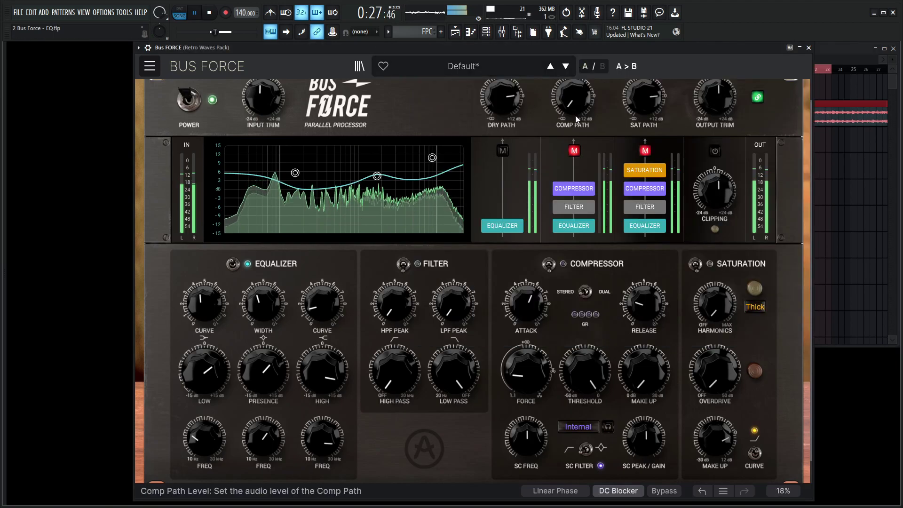
mouse_move(322, 304)
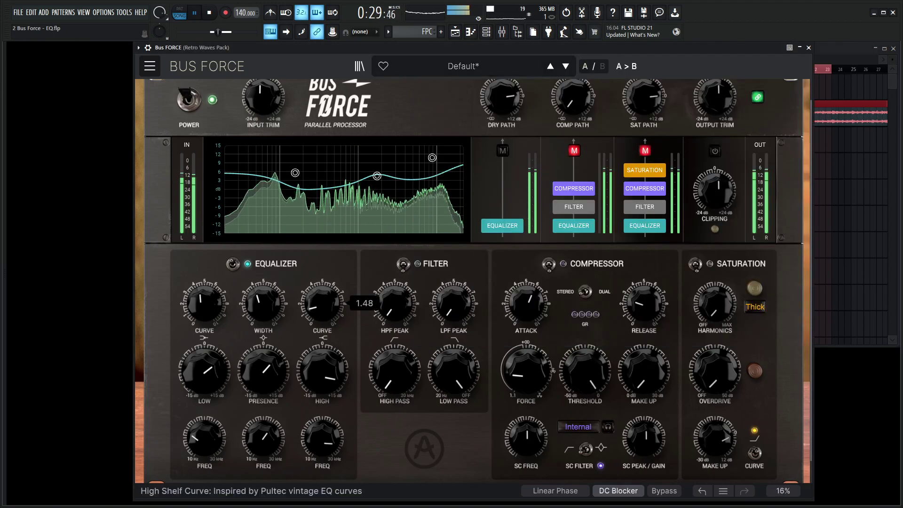
mouse_move(328, 366)
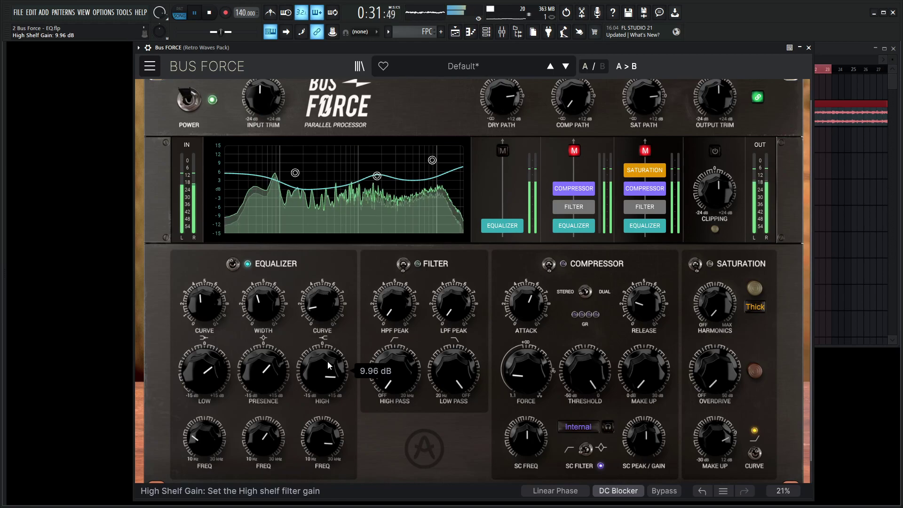
mouse_move(207, 366)
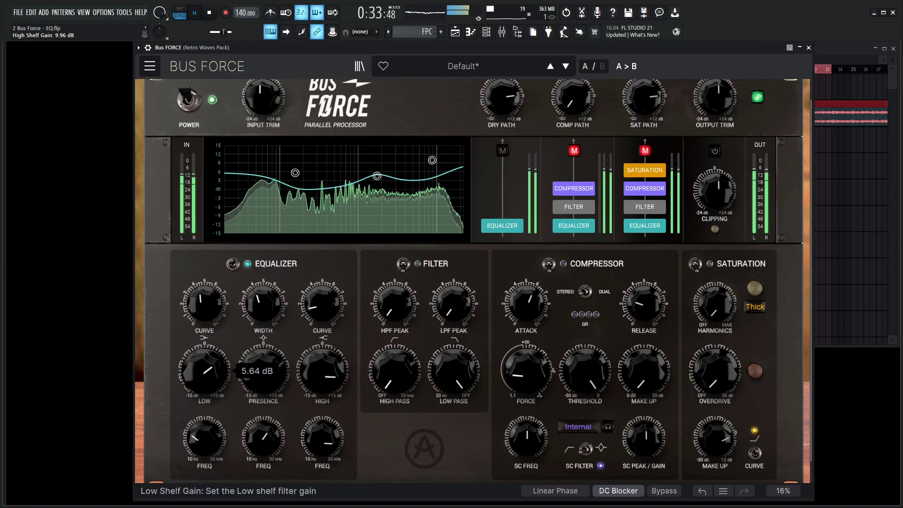
drag(207, 366, 207, 363)
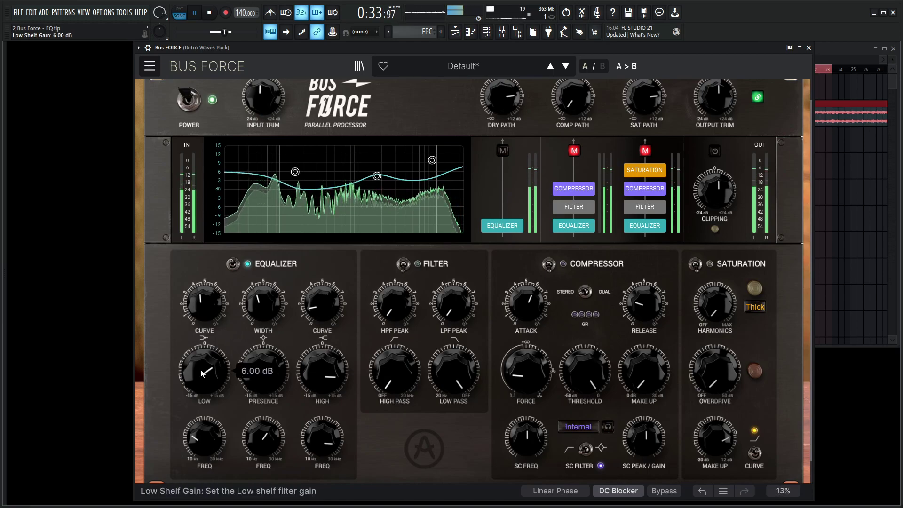
click(233, 263)
Restart playback and A/B the Equalizer module off and on three times, finishing with it enabled
key(space)
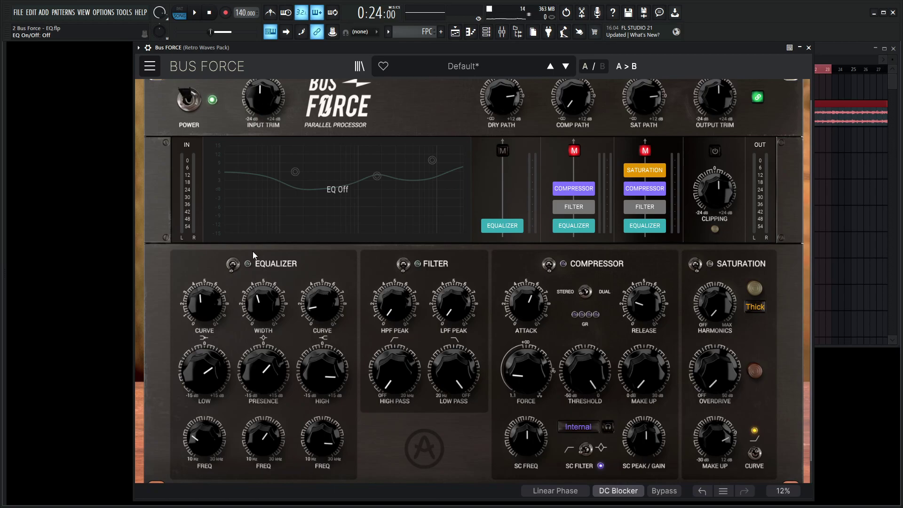
key(space)
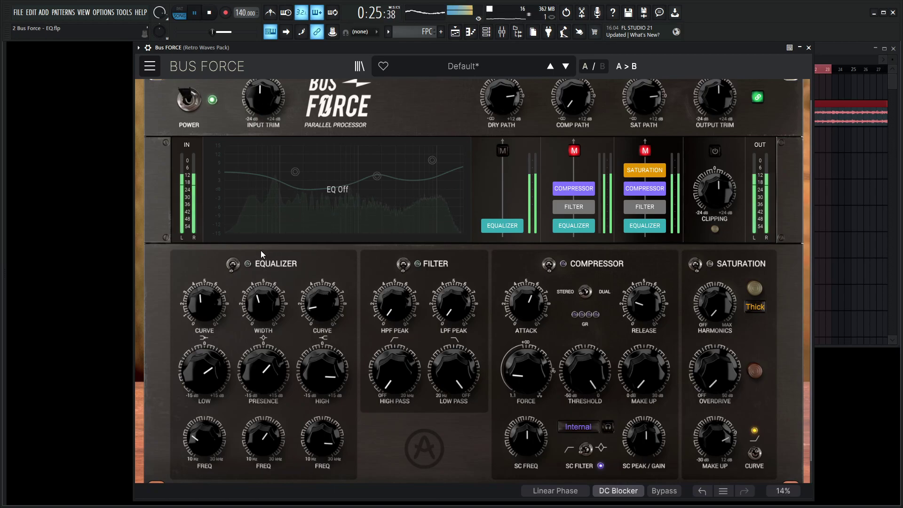
click(233, 266)
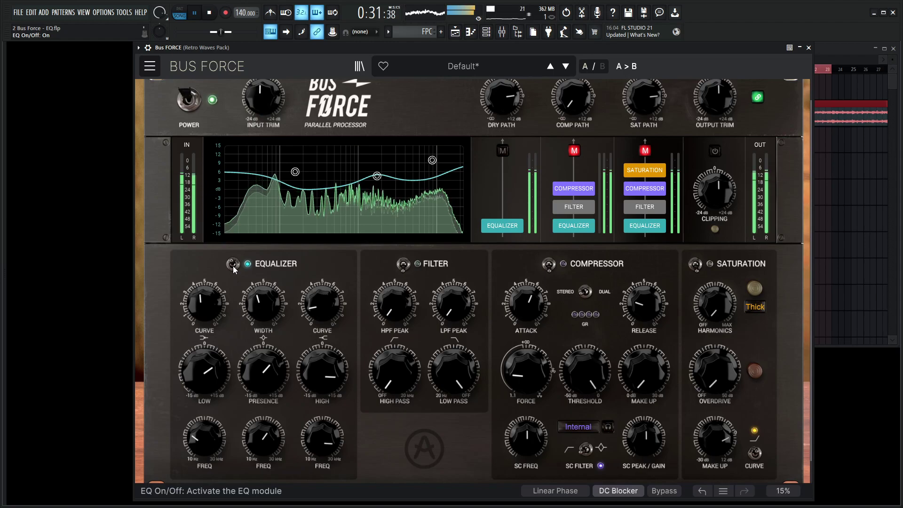
click(233, 266)
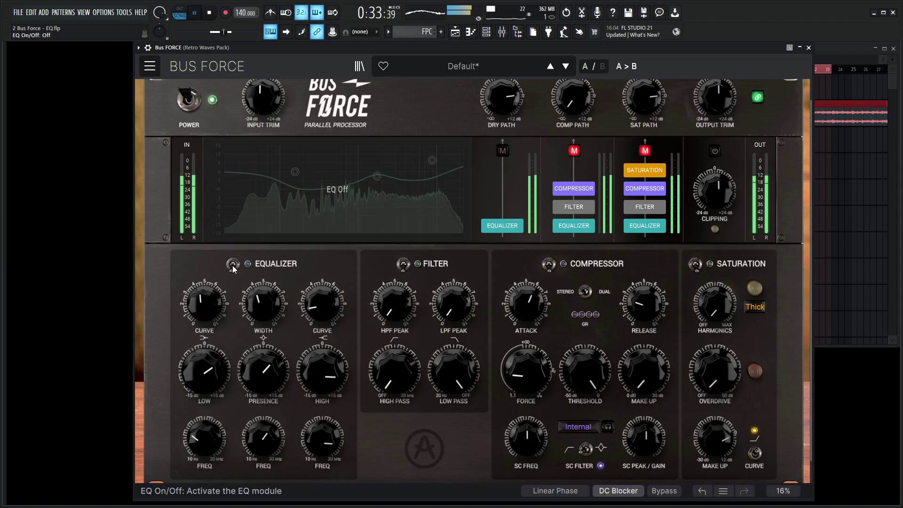
click(233, 266)
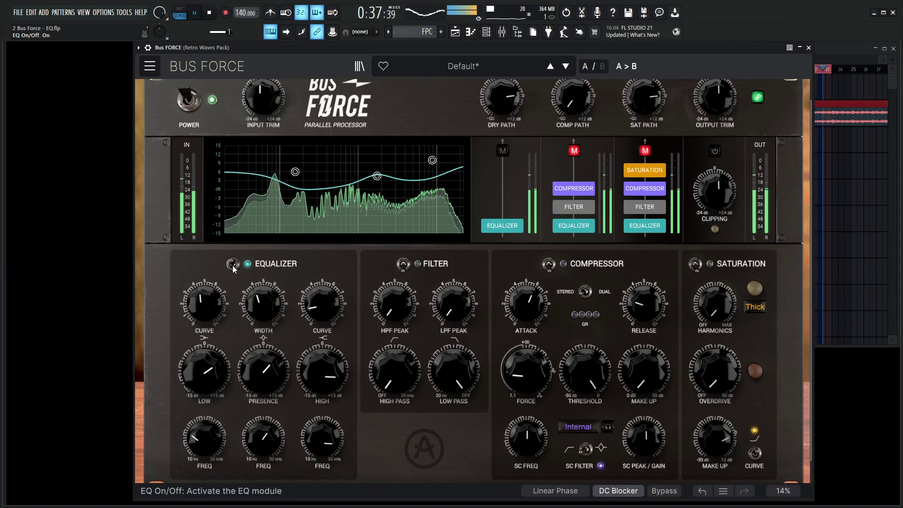
click(233, 266)
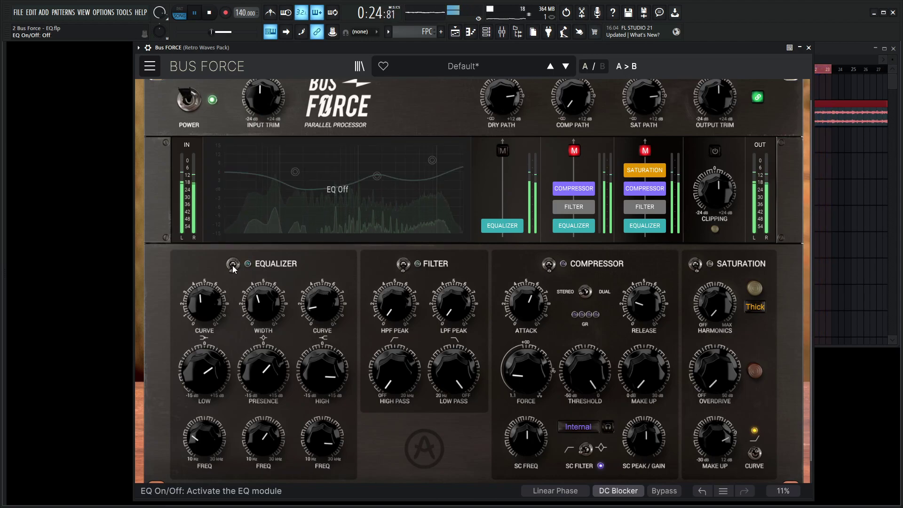
click(232, 266)
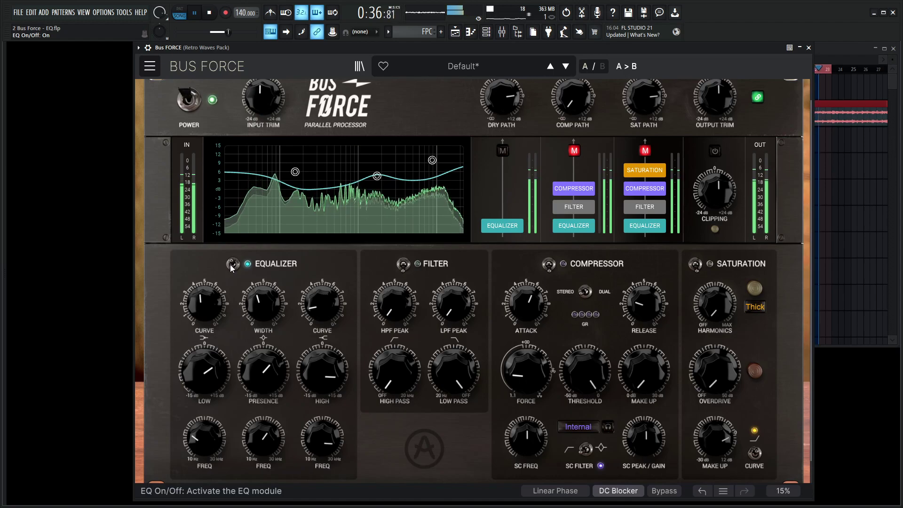
key(space)
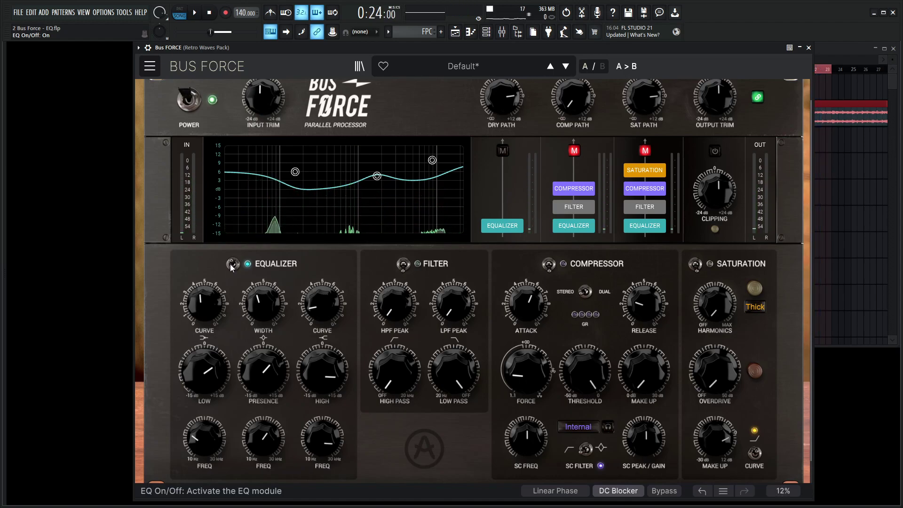